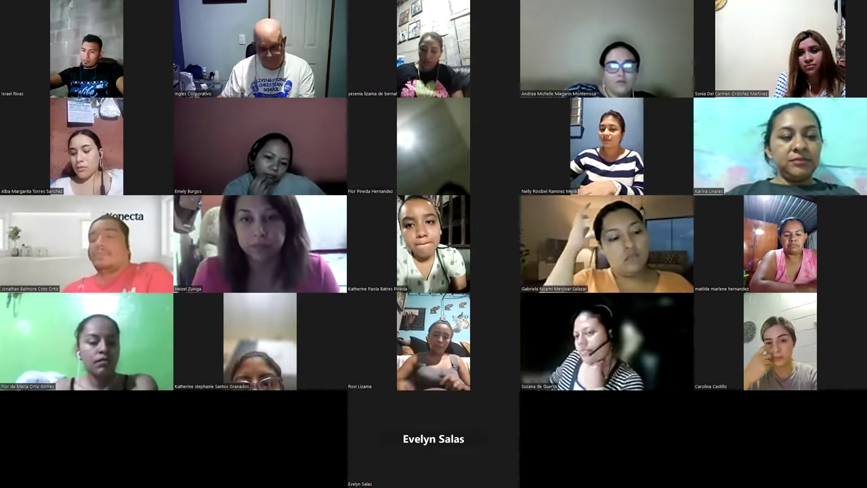
Switch to the blank Excel workbook Libro1
key("alt+Tab")
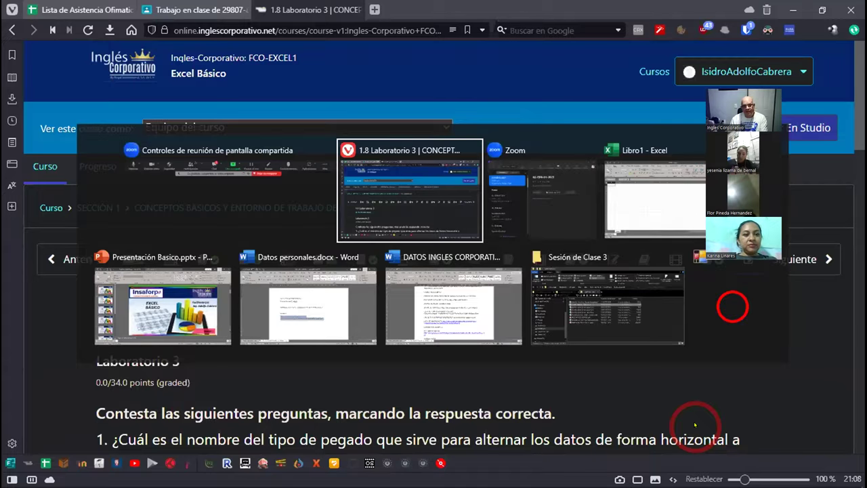
key("alt+Tab")
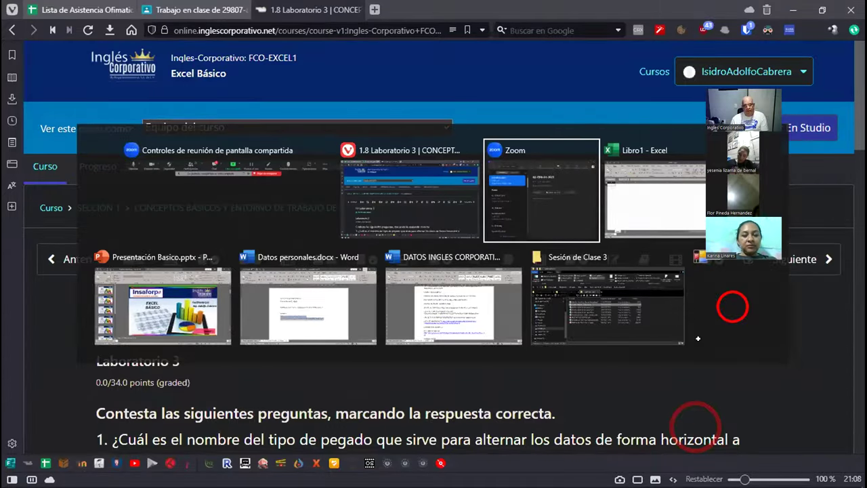
left_click(605, 150)
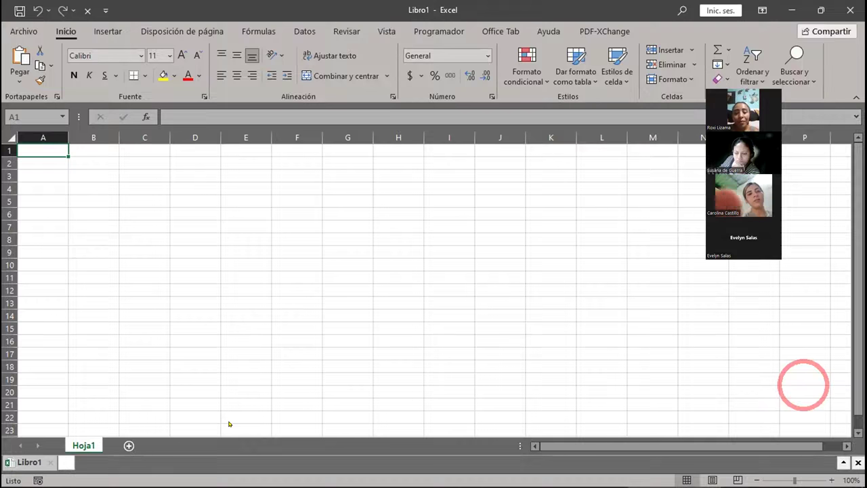
left_click(359, 198)
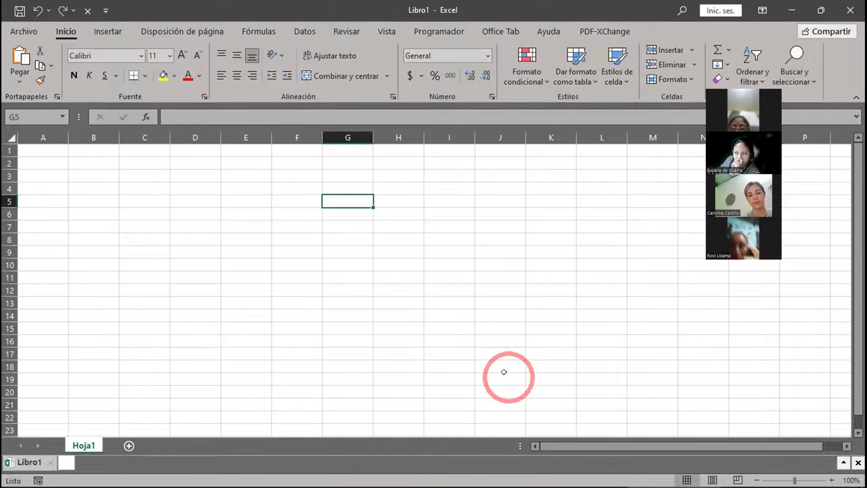
left_click(369, 238)
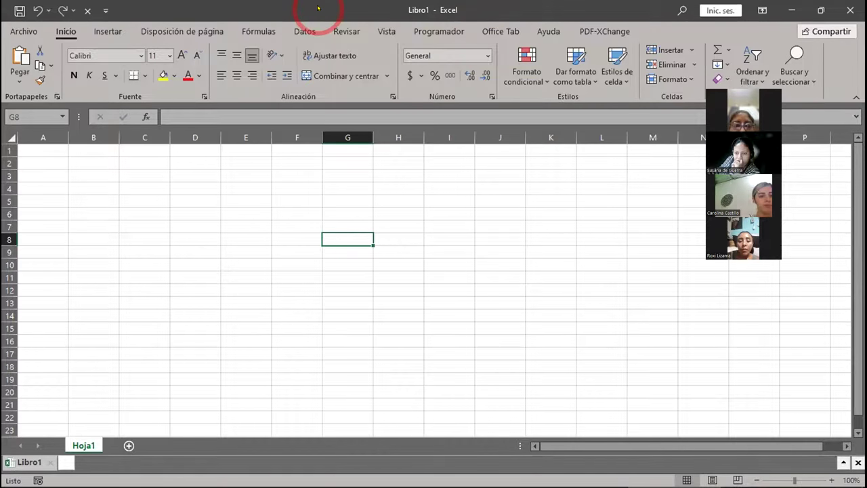
left_click(203, 225)
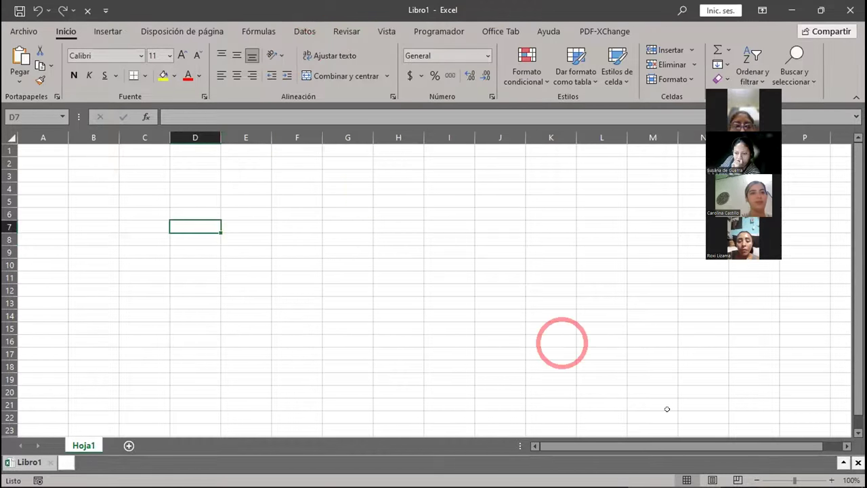
Enlarge the worksheet view to 140% zoom
left_click(831, 479)
left_click(831, 479)
left_click(831, 479)
left_click(831, 479)
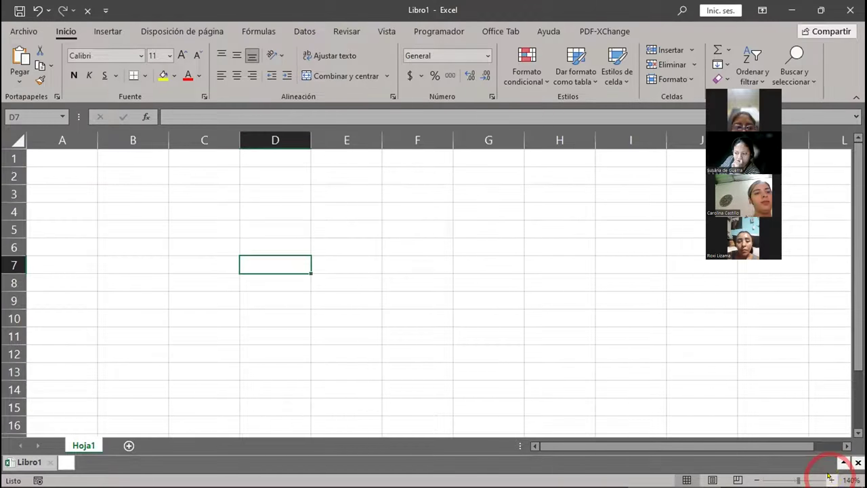
left_click(65, 140)
left_click(120, 140)
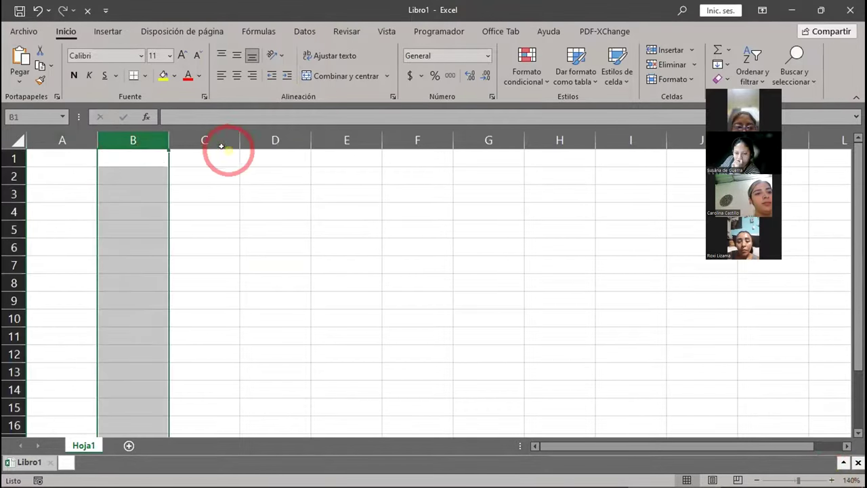
left_click(223, 140)
left_click(288, 138)
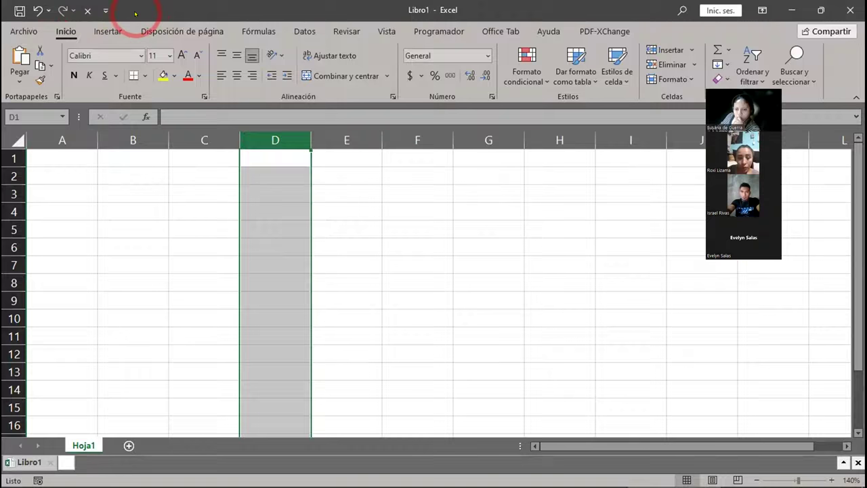
left_click(441, 268)
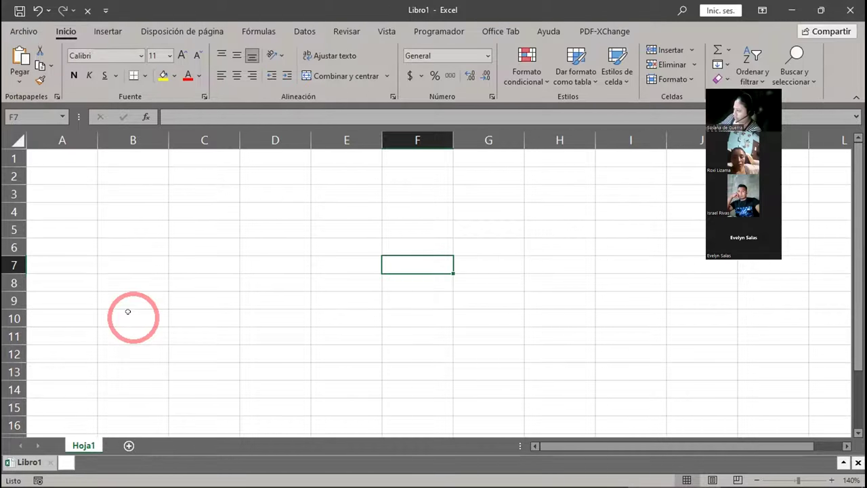
left_click(290, 336)
left_click(166, 304)
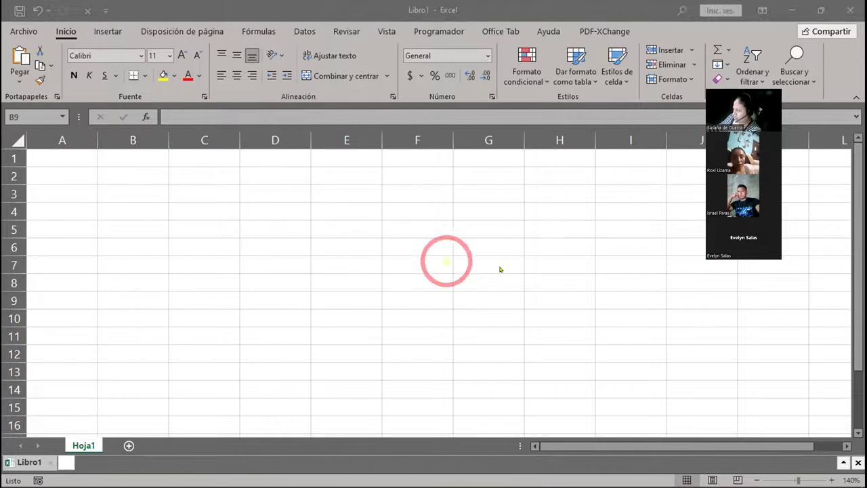
left_click(401, 317)
left_click(466, 267)
left_click(286, 211)
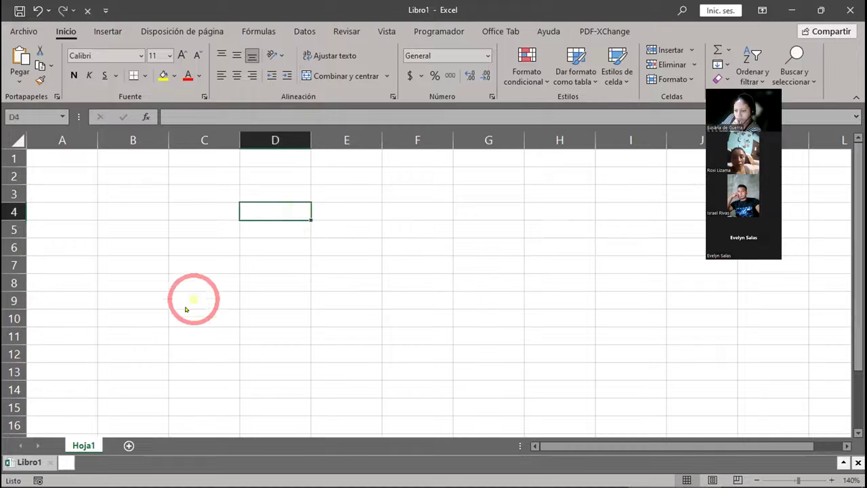
left_click(186, 332)
left_click(466, 333)
left_click(446, 274)
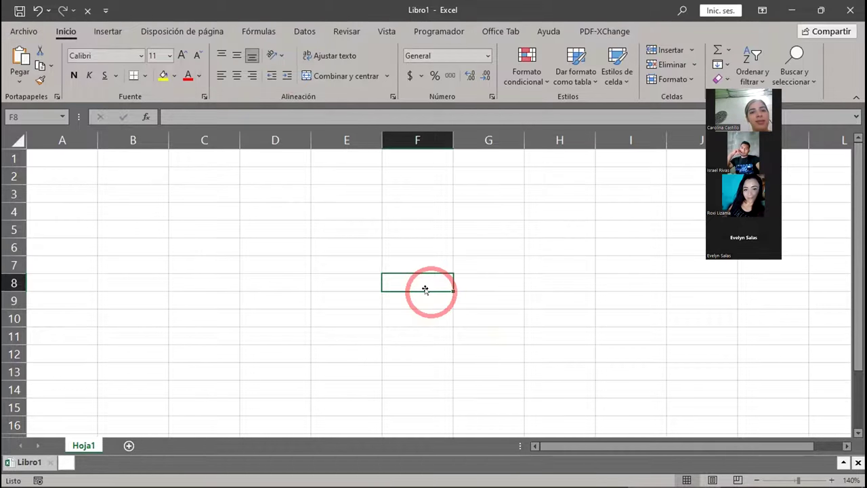
left_click_drag(68, 158, 645, 399)
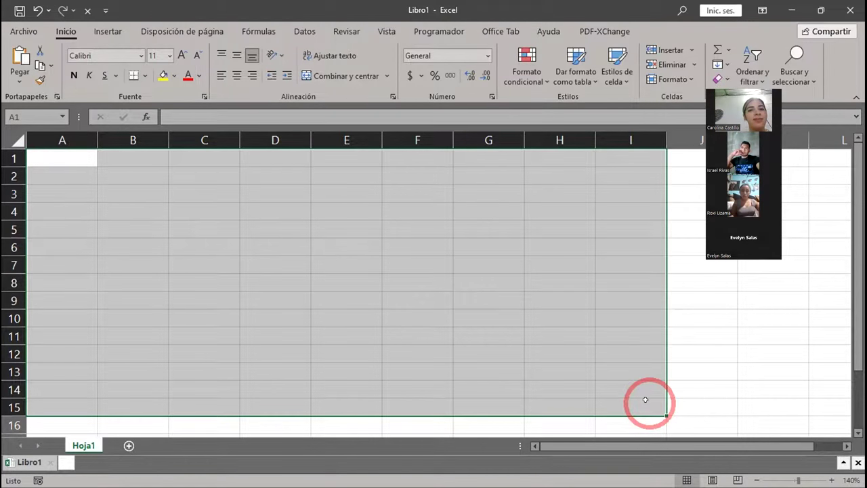
left_click(329, 249)
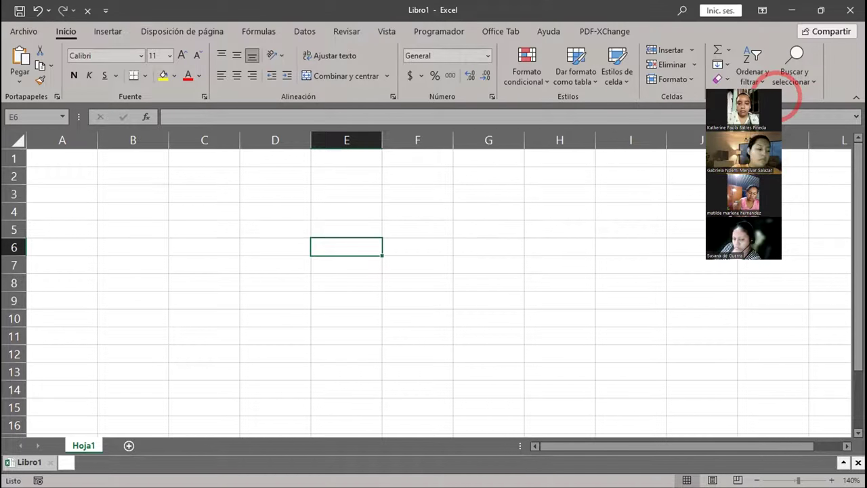
left_click(112, 32)
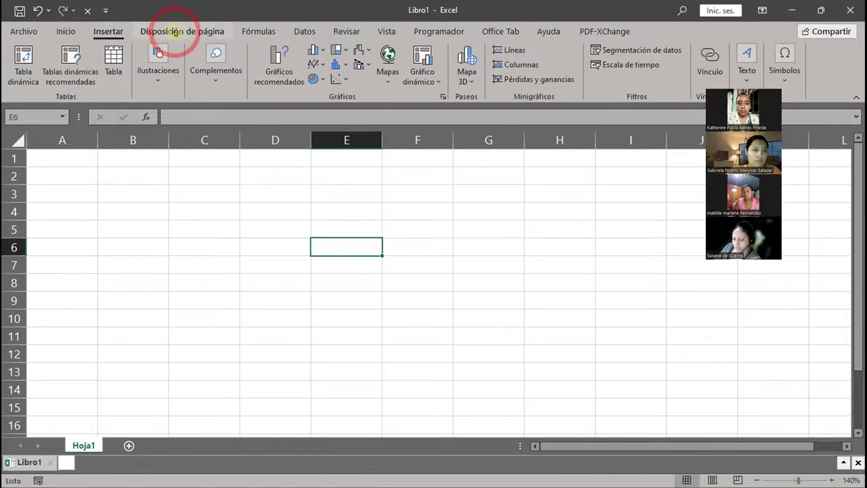
left_click(175, 31)
left_click(258, 31)
left_click(299, 30)
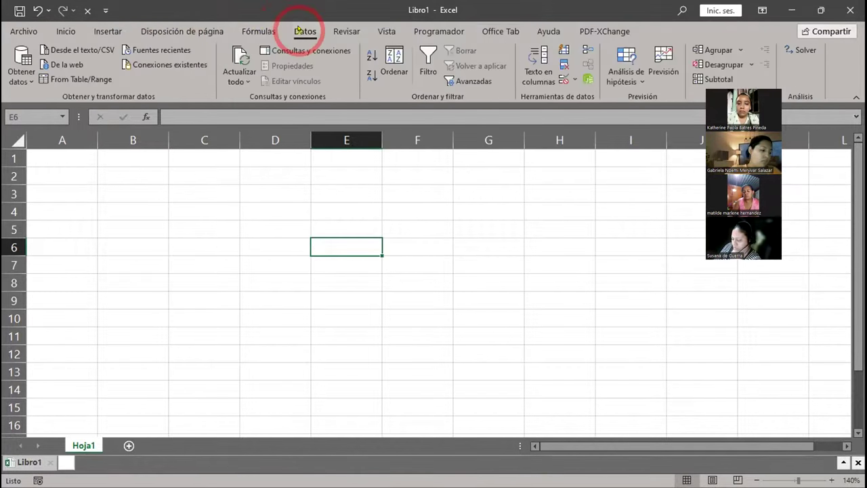
left_click(346, 32)
left_click(386, 32)
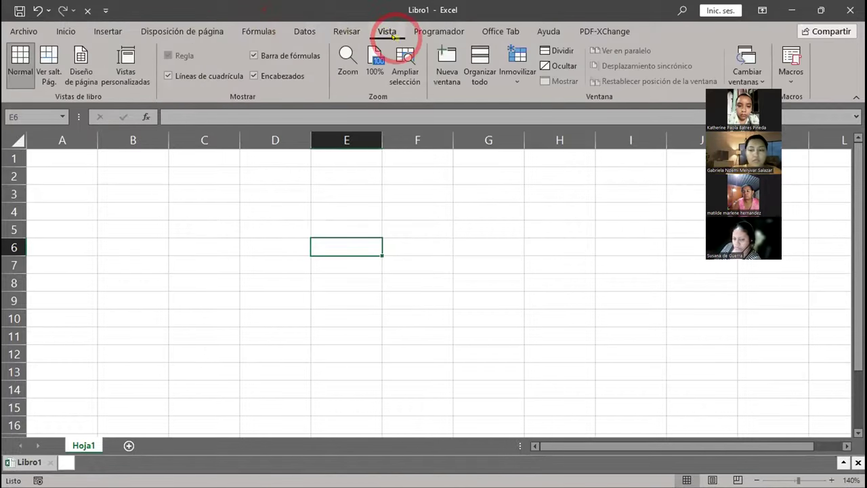
left_click(65, 32)
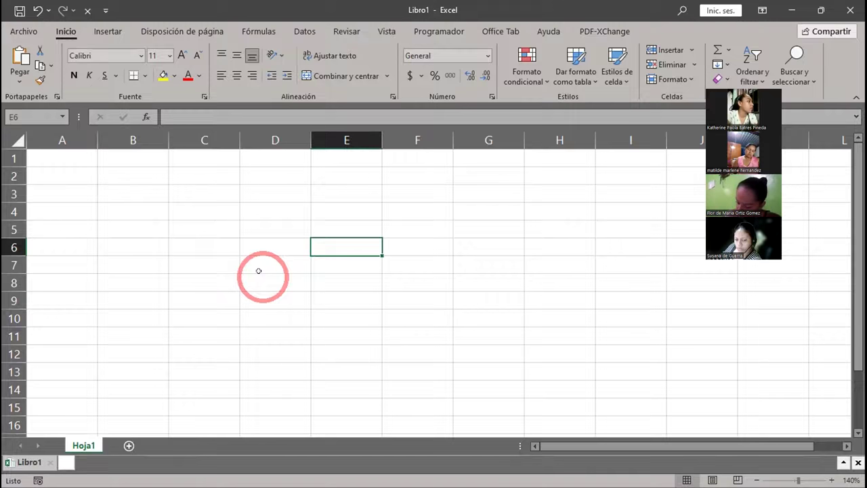
left_click_drag(271, 193, 582, 350)
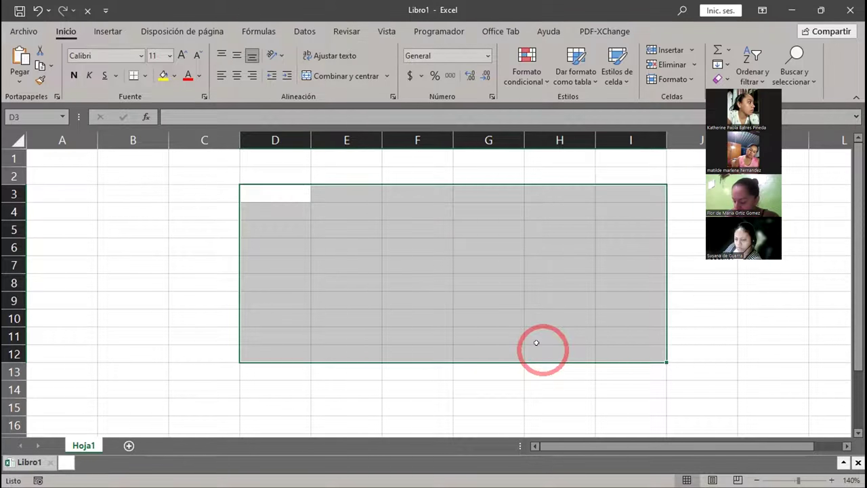
left_click(128, 280)
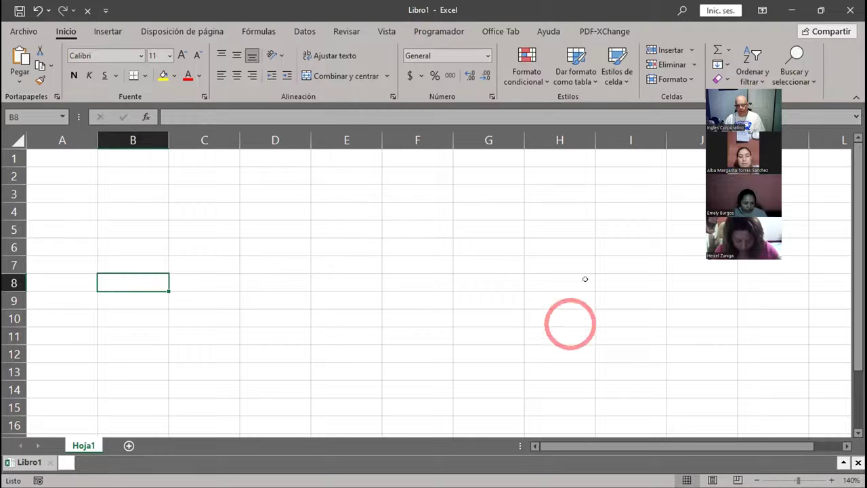
left_click(430, 259)
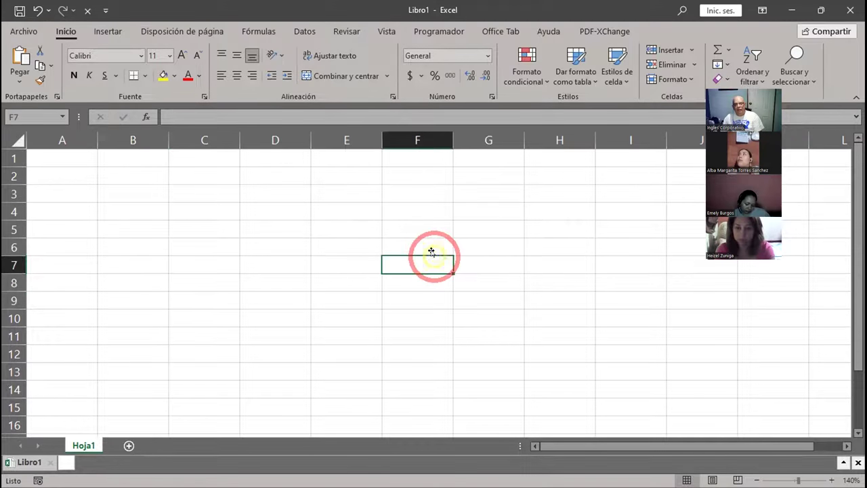
left_click(421, 232)
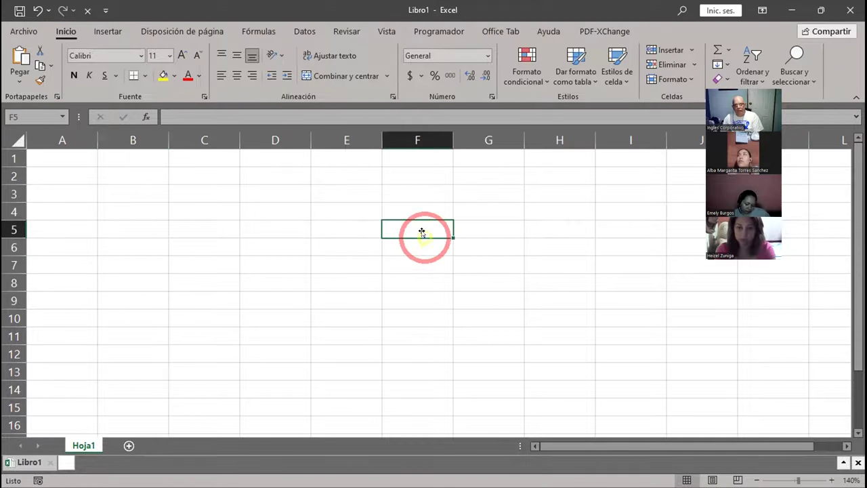
left_click(266, 244)
left_click(248, 205)
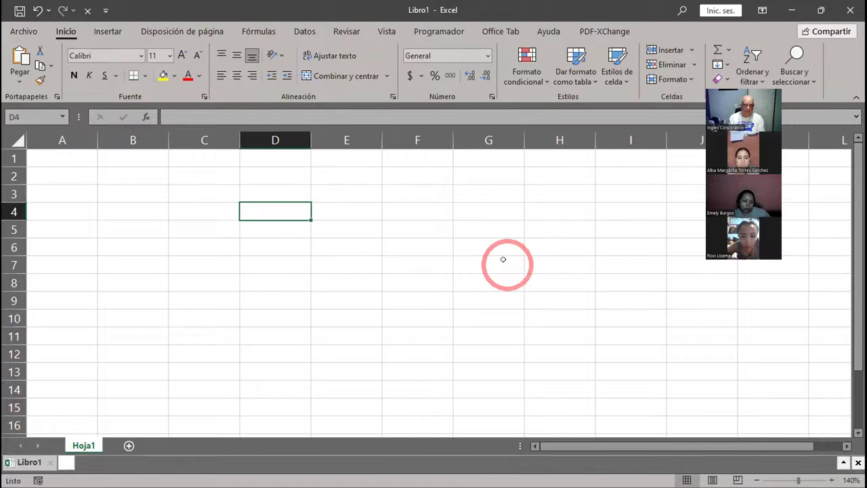
Enter 1 in cell A1 and 2 in cell A2
key("Up")
key("Up")
key("Up")
key("Left")
key("Left")
key("Left")
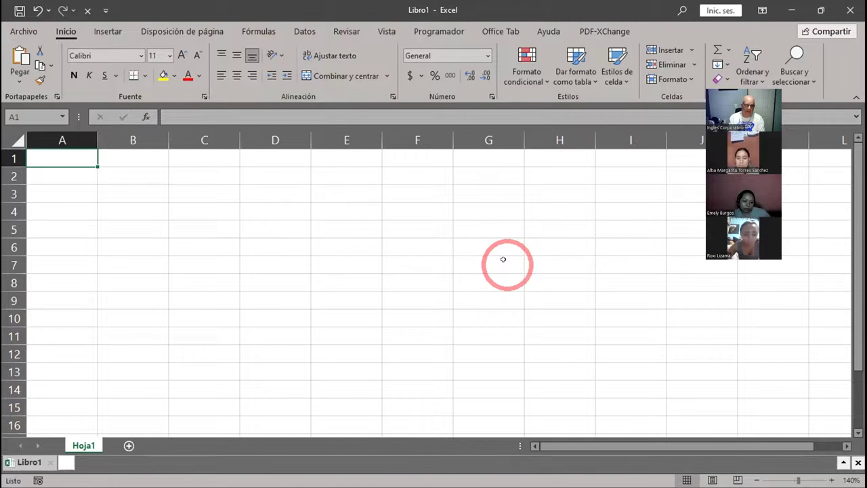
type("1")
key("Return")
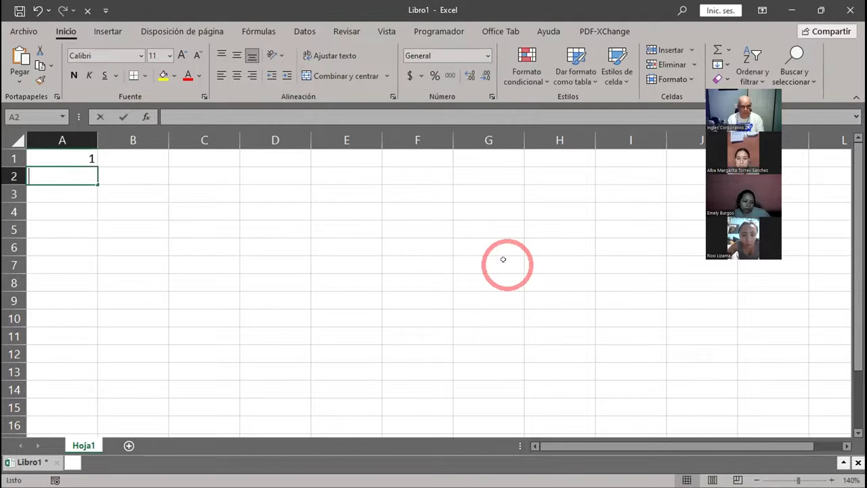
type("2")
key("Return")
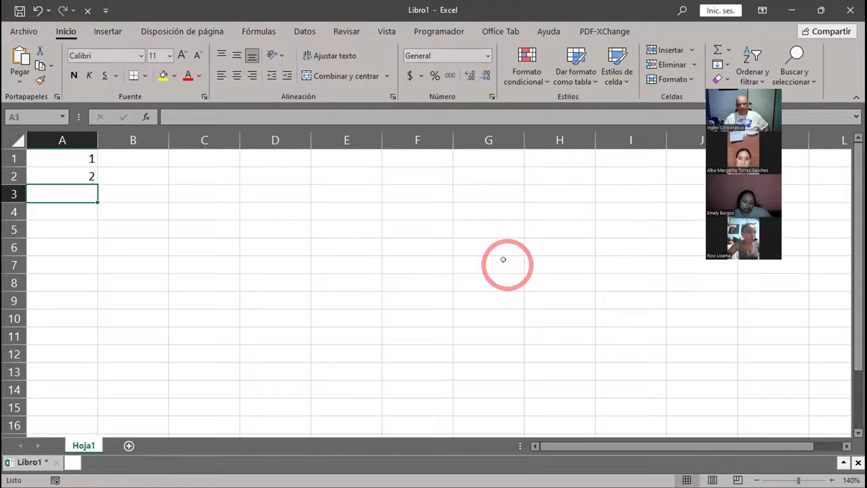
Extend the number series from cells A1:A2 down column A to row 17 with AutoFill
left_click(65, 156)
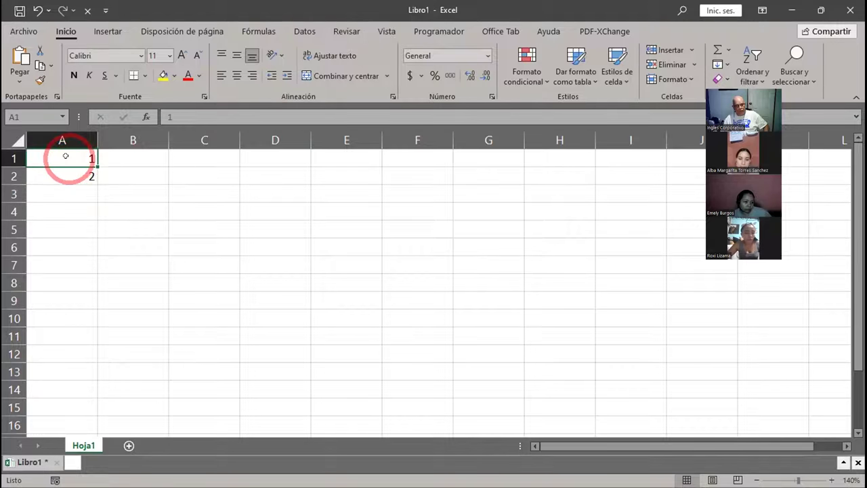
left_click_drag(65, 156, 59, 168)
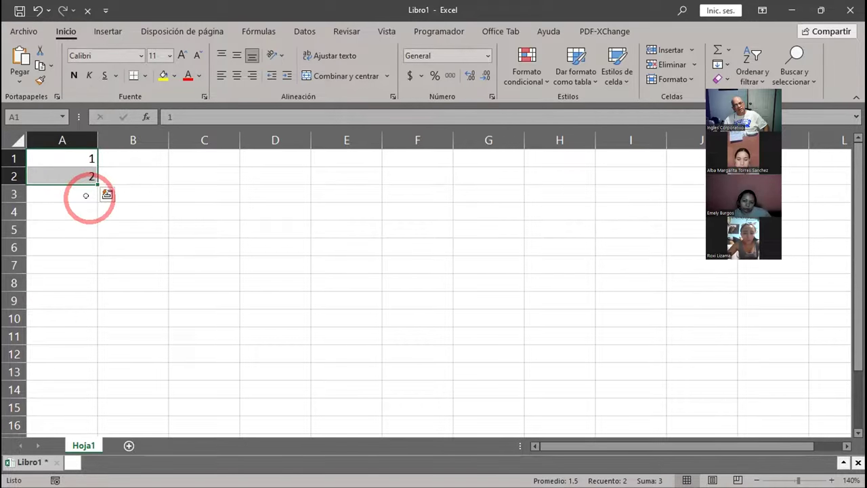
left_click(831, 480)
left_click(831, 479)
left_click(831, 480)
left_click(831, 480)
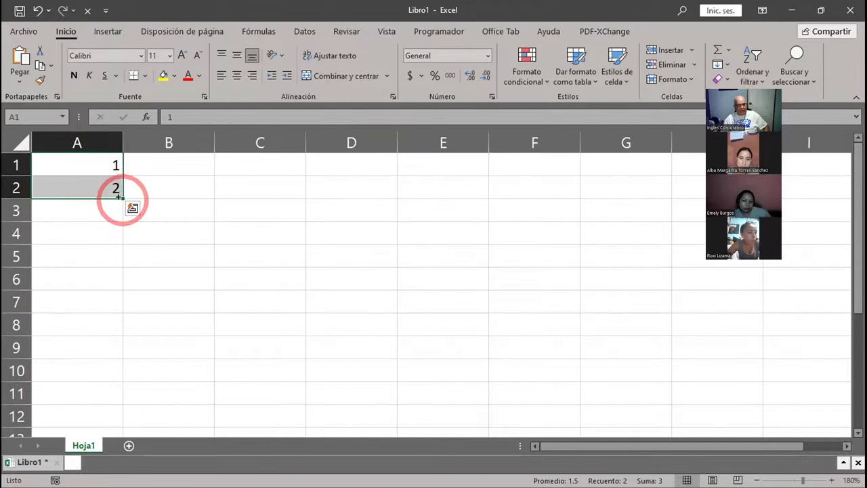
left_click_drag(119, 196, 128, 445)
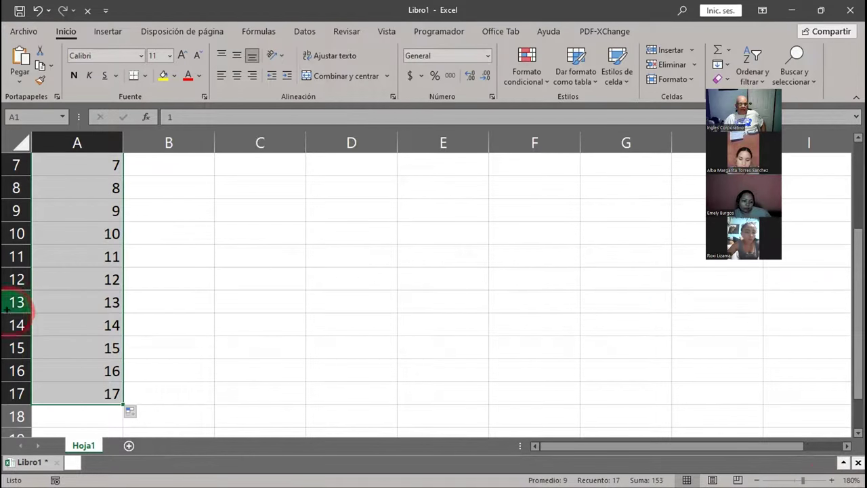
scroll(180, 302, "up", 2)
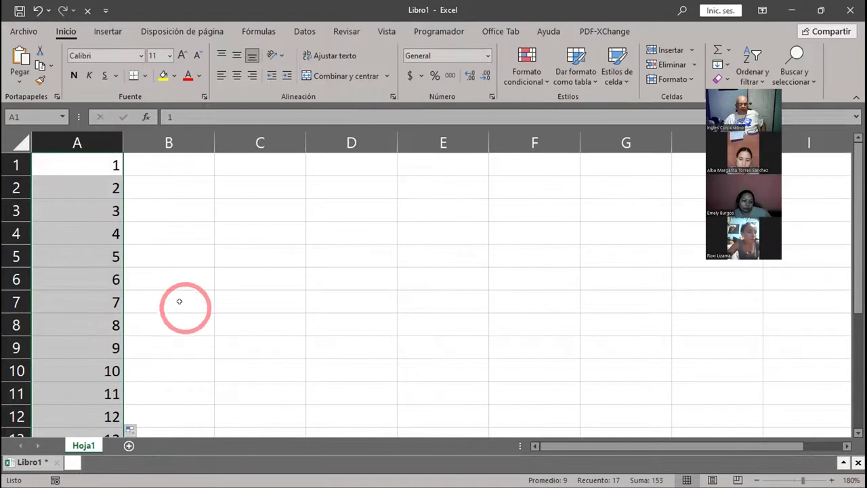
left_click(87, 164)
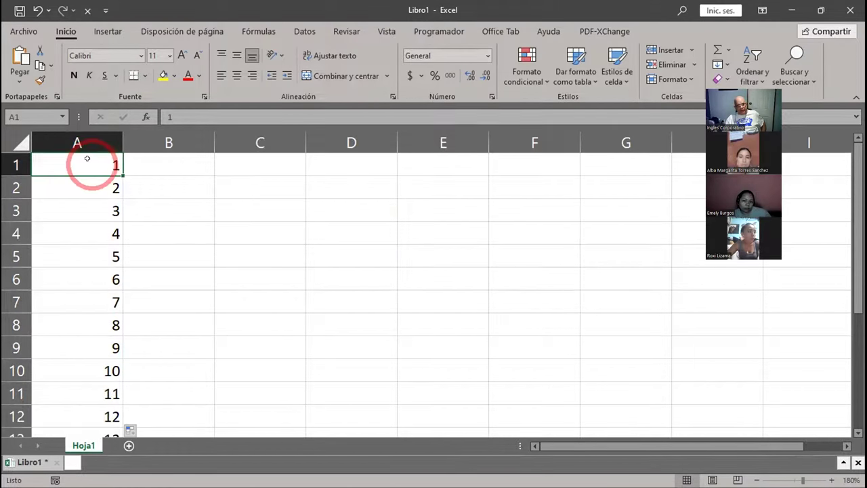
left_click_drag(90, 170, 90, 180)
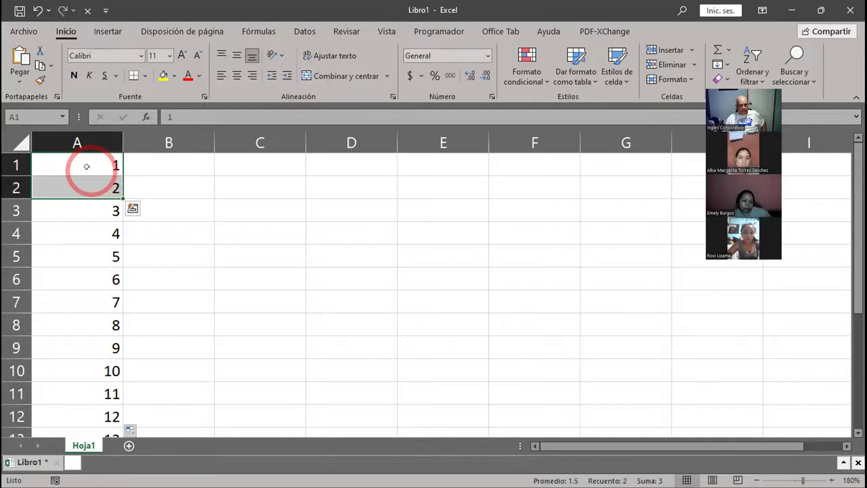
left_click(86, 166)
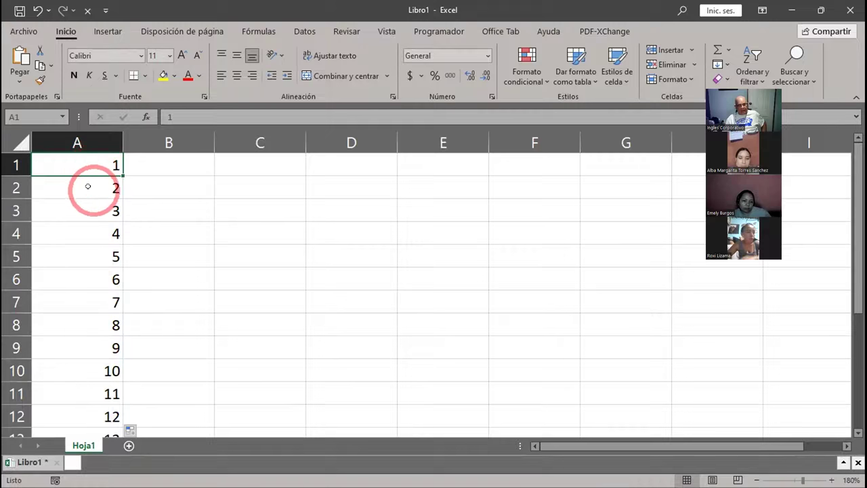
Enter 2 in cell B1 and 4 in cell B2
left_click(88, 187)
left_click(86, 167)
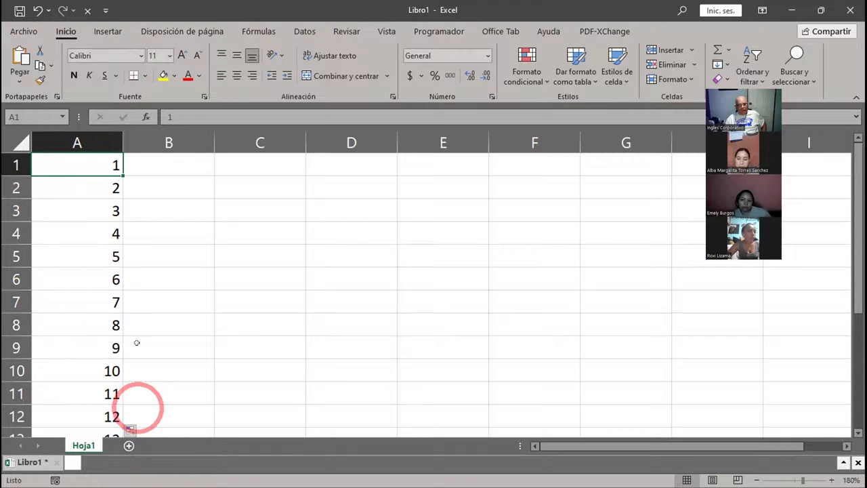
left_click(177, 161)
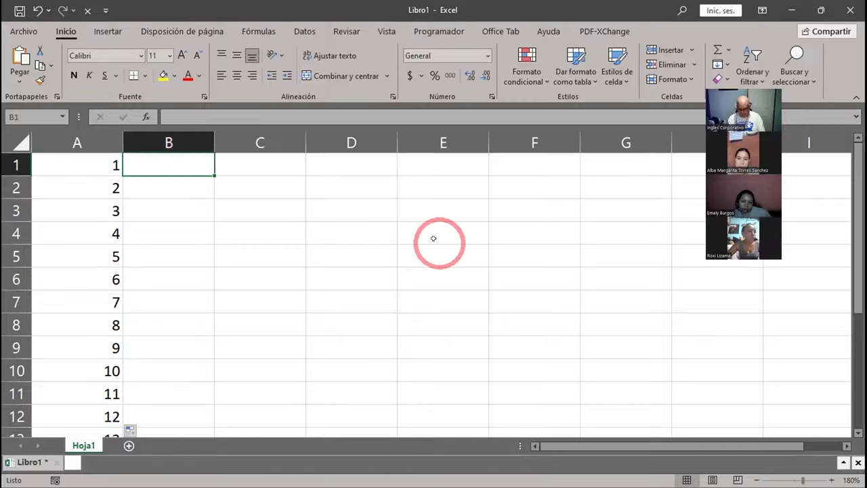
type("2")
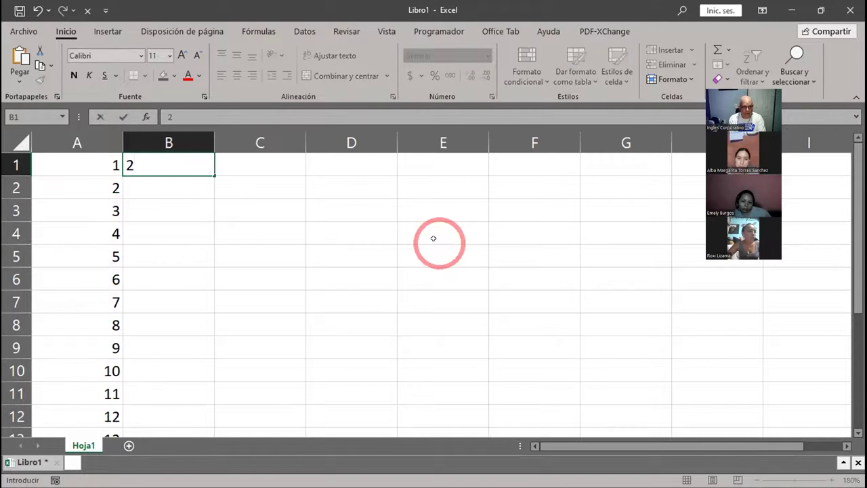
key("Return")
type("3")
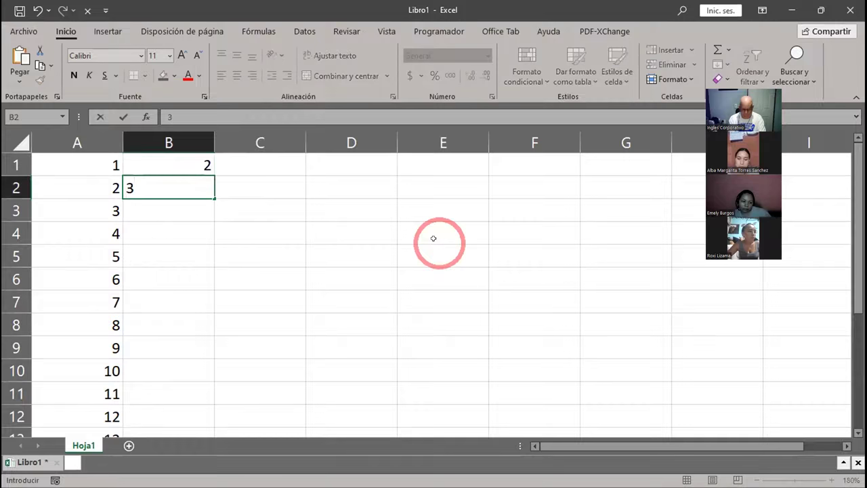
key("BackSpace")
type("43")
key("BackSpace")
key("Return")
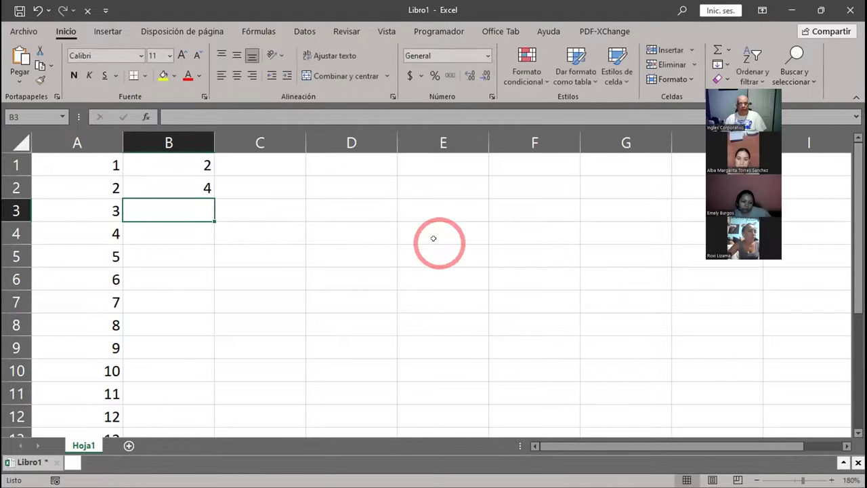
Extend the even-number series from cells B1:B2 down column B to row 17 with AutoFill
left_click_drag(170, 167, 170, 188)
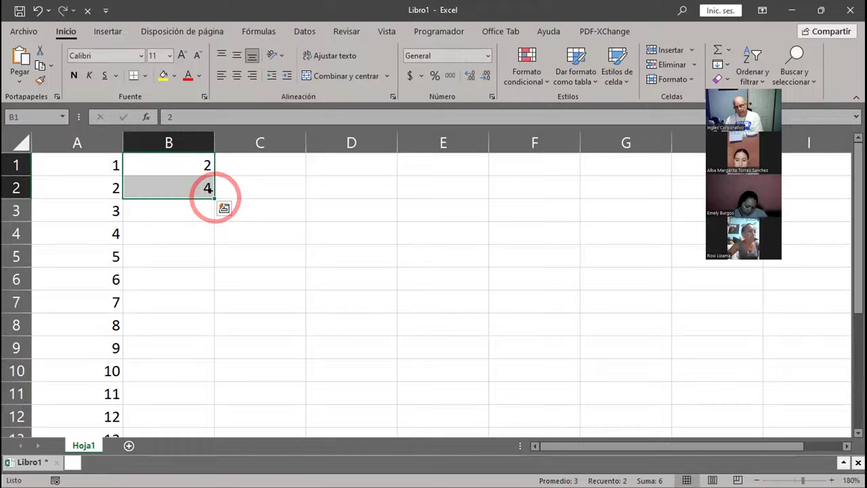
left_click_drag(212, 195, 191, 473)
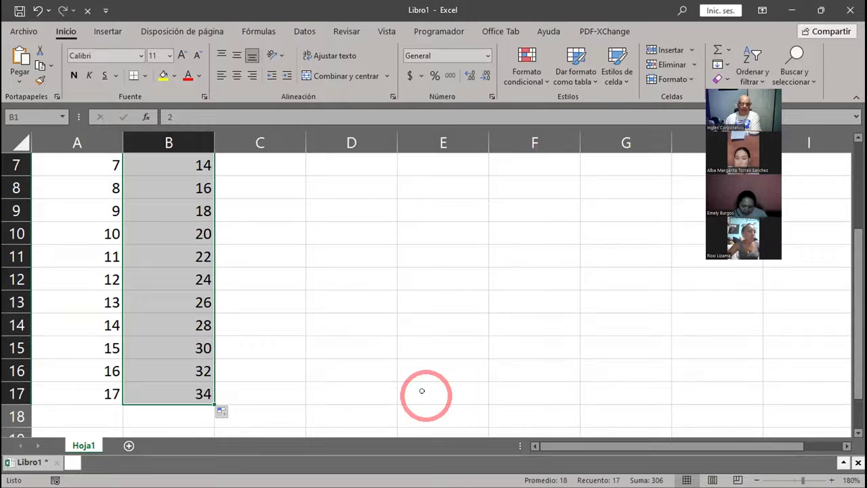
scroll(330, 329, "up", 2)
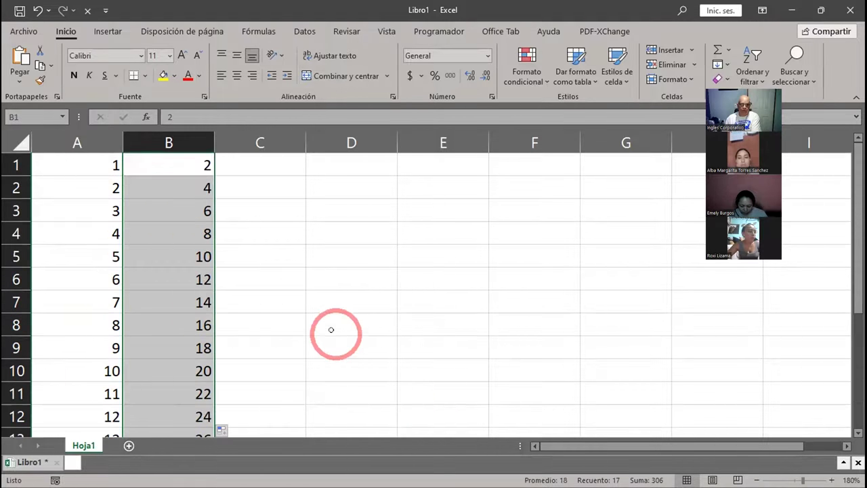
left_click(176, 176)
left_click(178, 180)
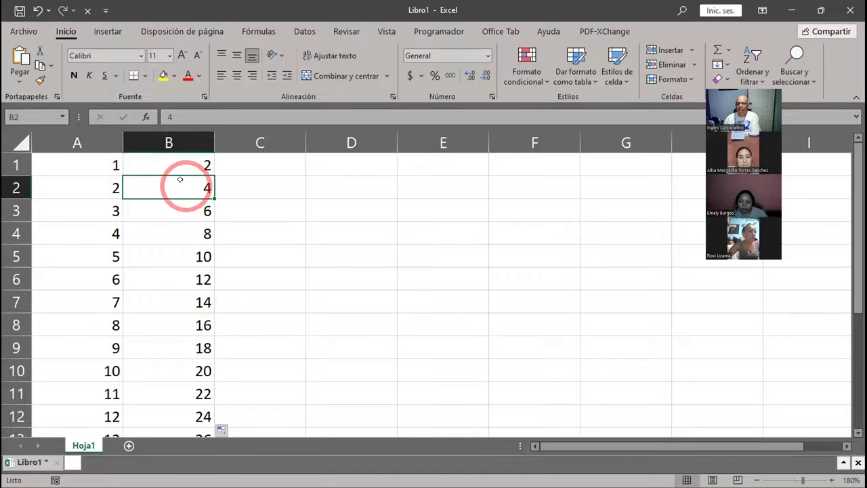
Enter 3 in cell C1 and 6 in cell C2, and extend the series down column C to row 17 with AutoFill
left_click(282, 159)
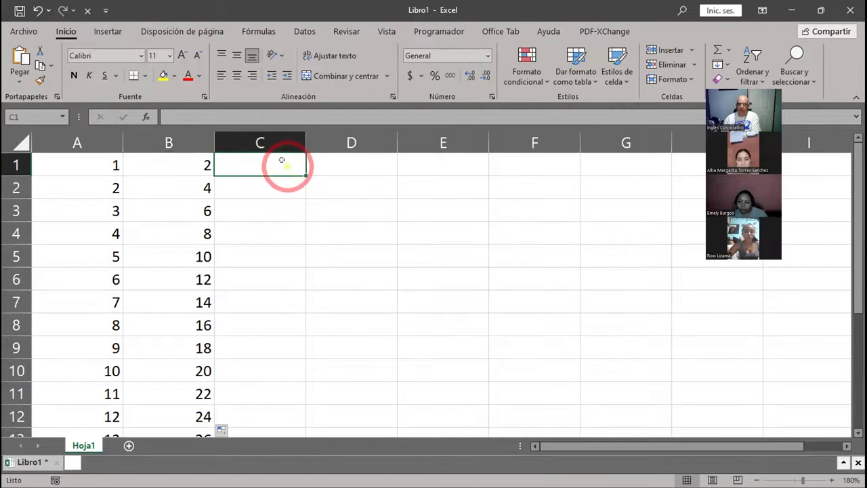
type("3")
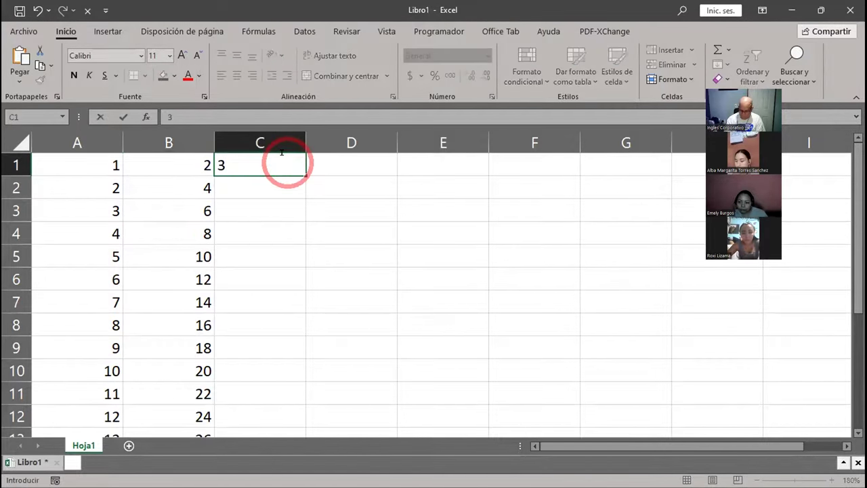
key("Return")
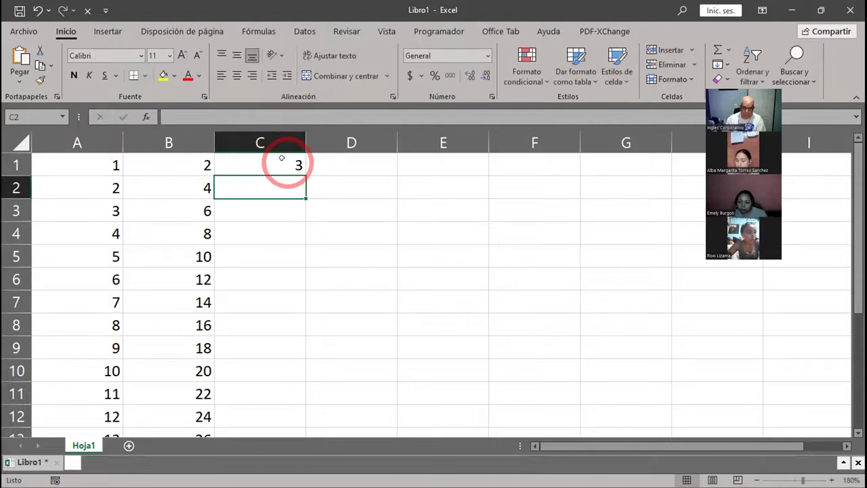
type("6")
key("Return")
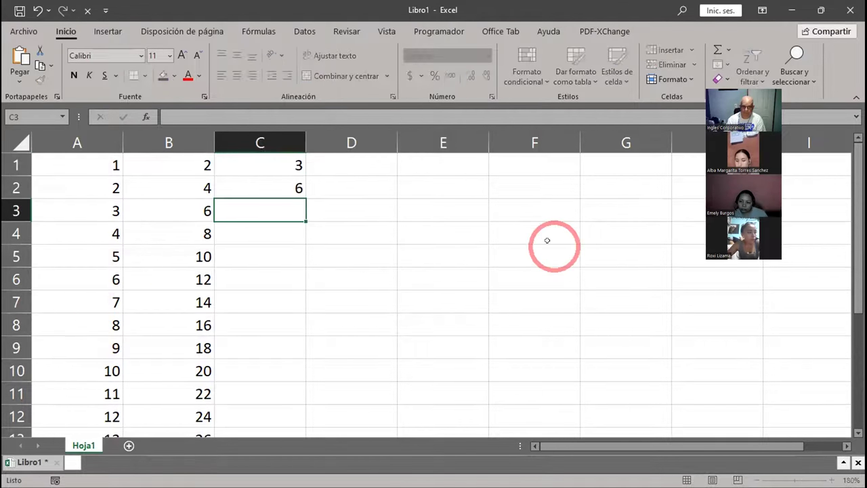
left_click_drag(246, 165, 241, 190)
left_click_drag(300, 197, 298, 391)
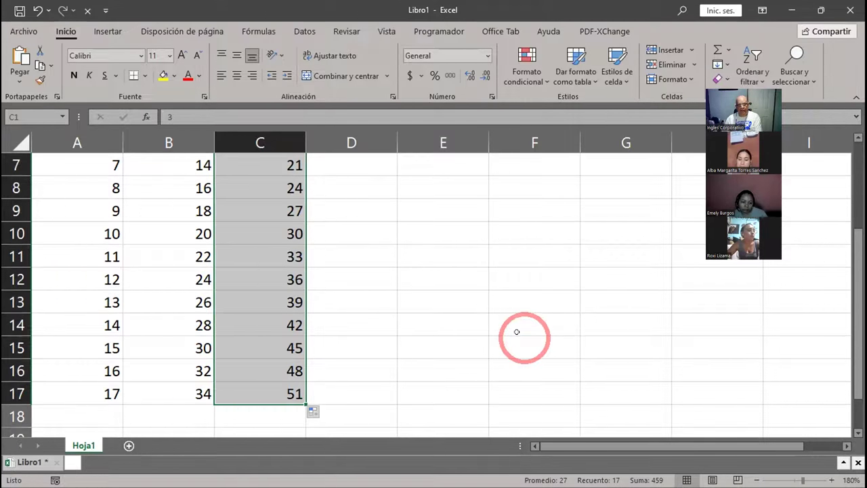
left_click(76, 463)
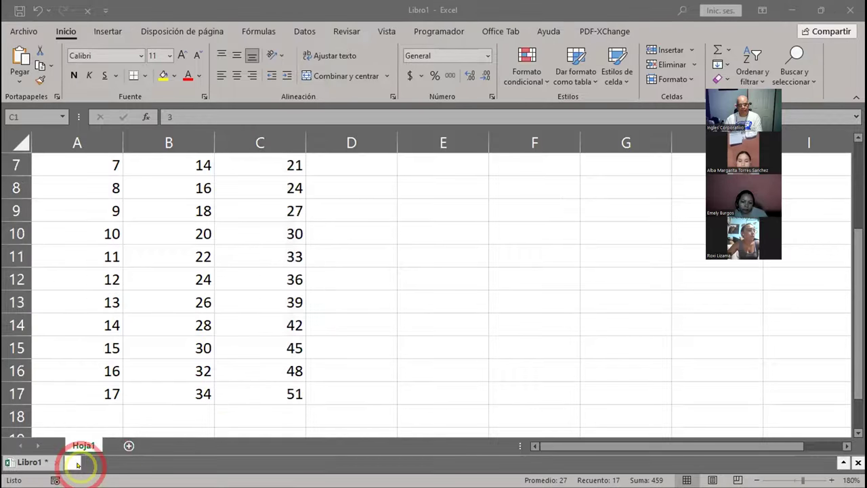
left_click(68, 463)
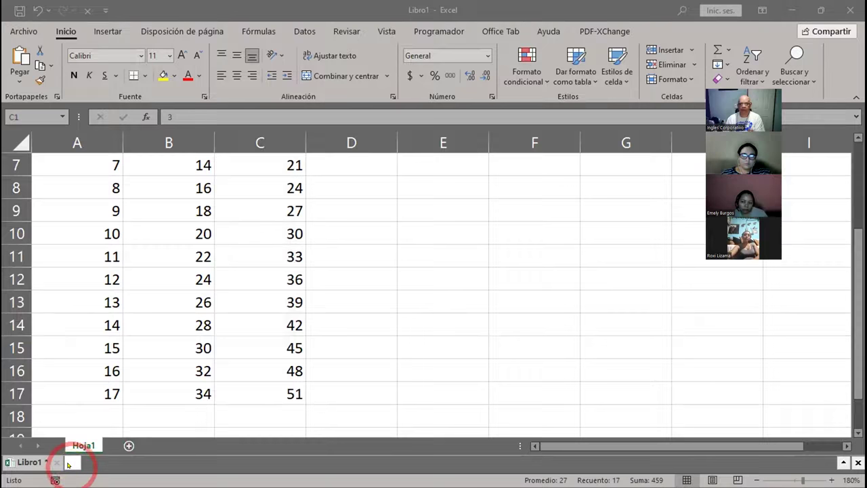
left_click(68, 463)
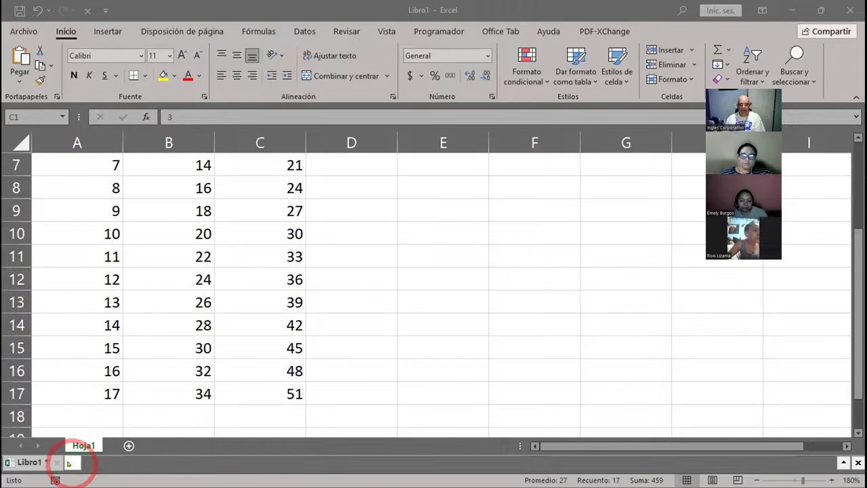
Enter the weekdays Lunes in cell D1 and Martes in cell D2
scroll(352, 355, "up", 2)
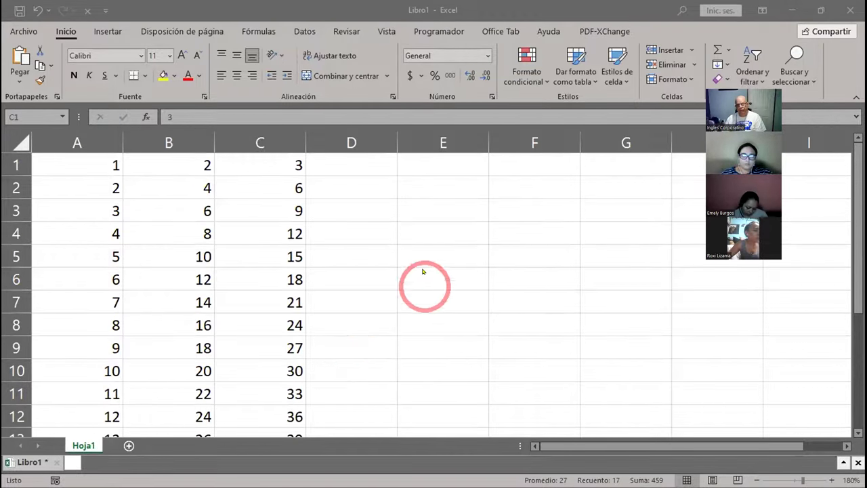
key("ctrl+shift+Down")
left_click(358, 166)
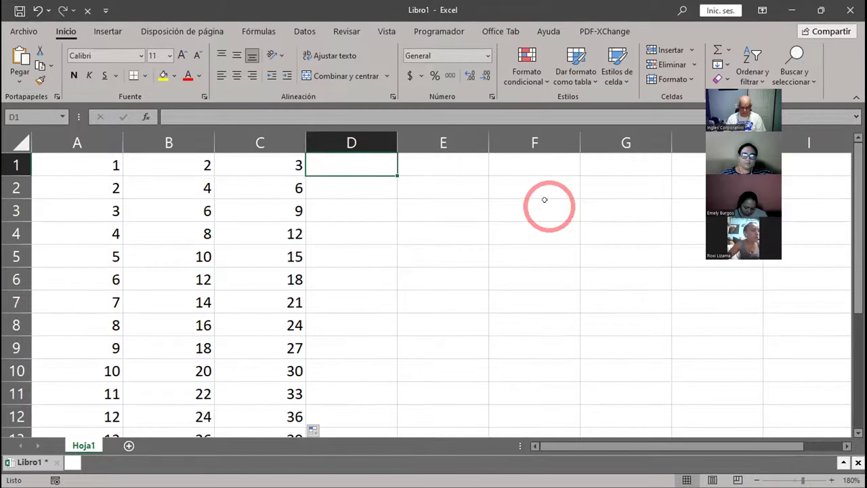
type("Lunes")
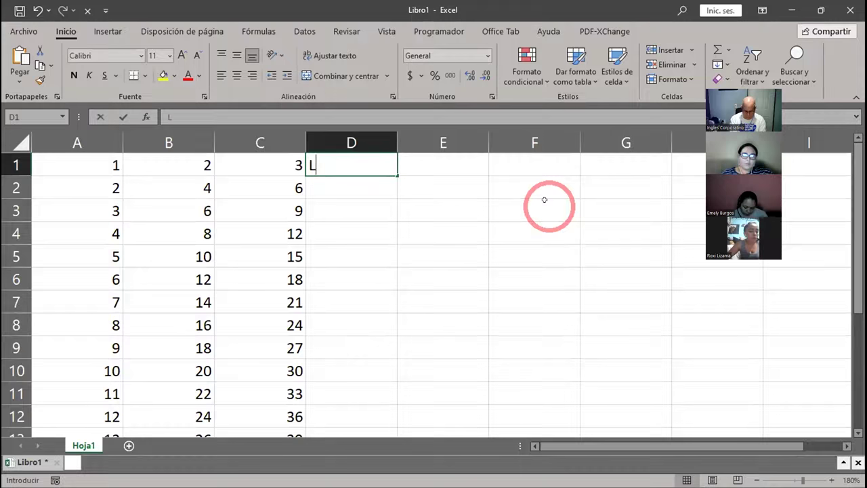
key("Return")
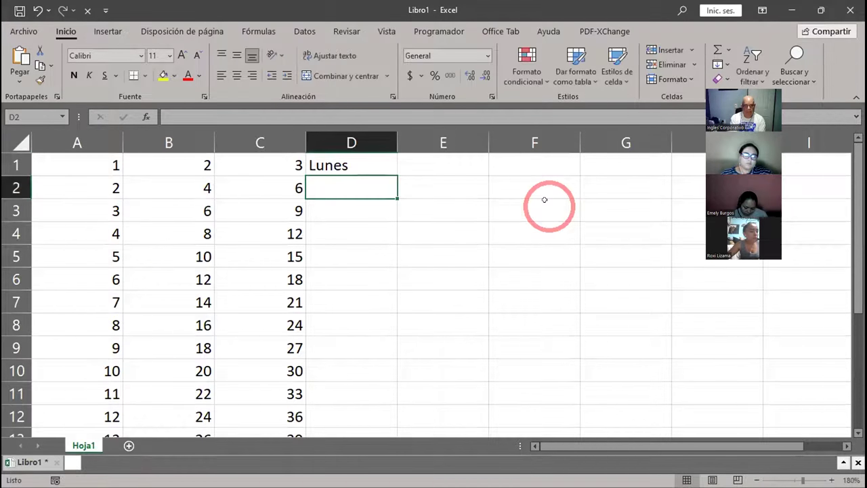
type("Martes")
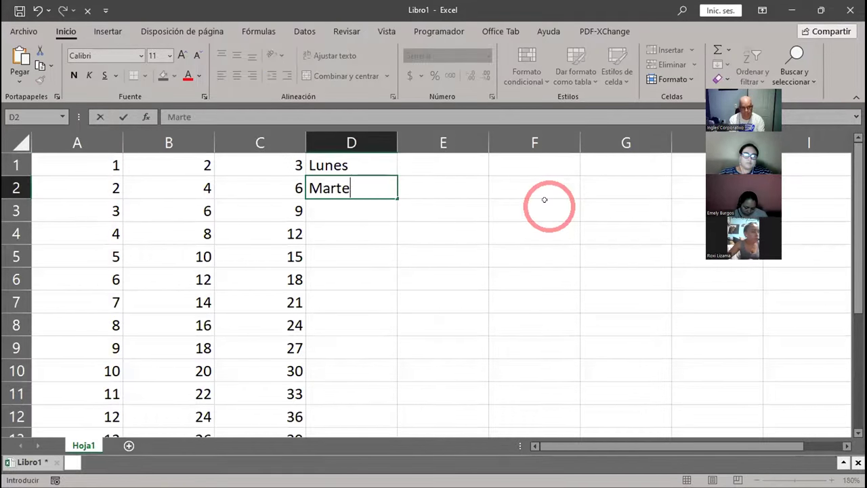
key("Return")
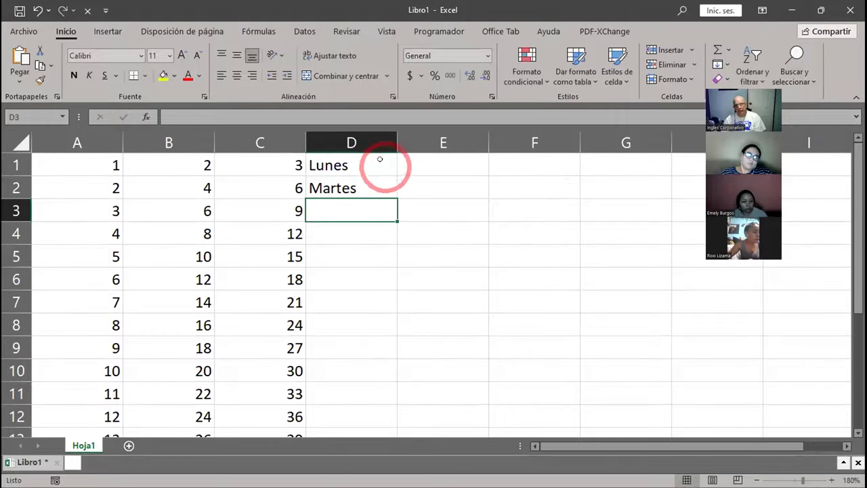
Extend the weekday series from cells D1:D2 down column D to row 17 with AutoFill
left_click_drag(382, 163, 387, 191)
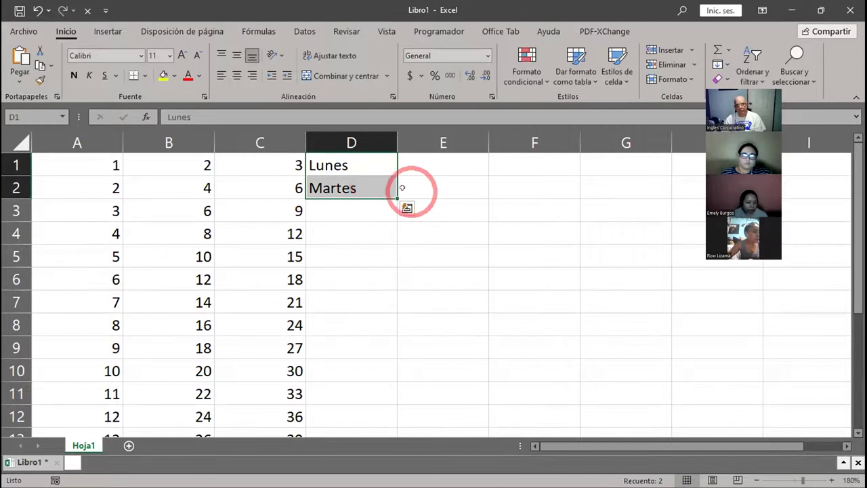
left_click_drag(396, 198, 386, 394)
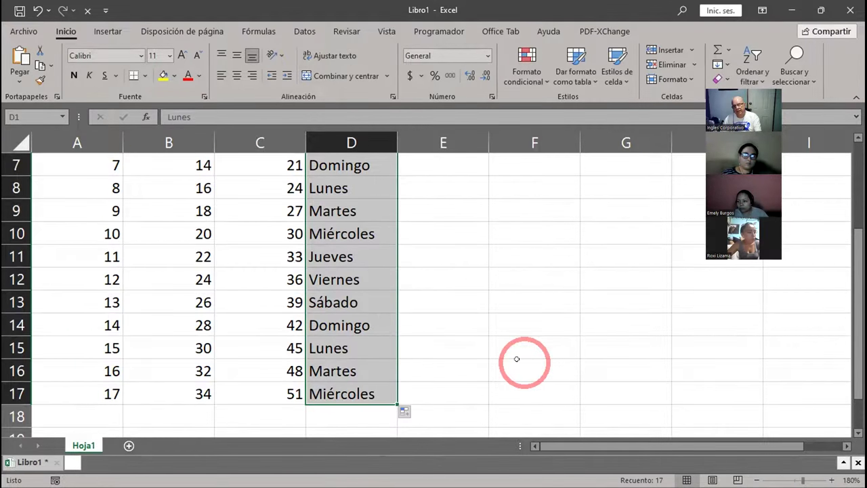
scroll(563, 278, "up", 2)
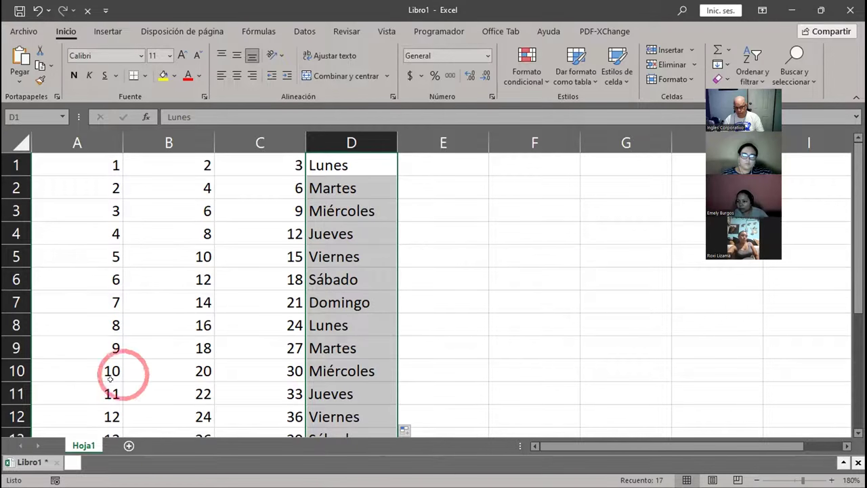
left_click(77, 463)
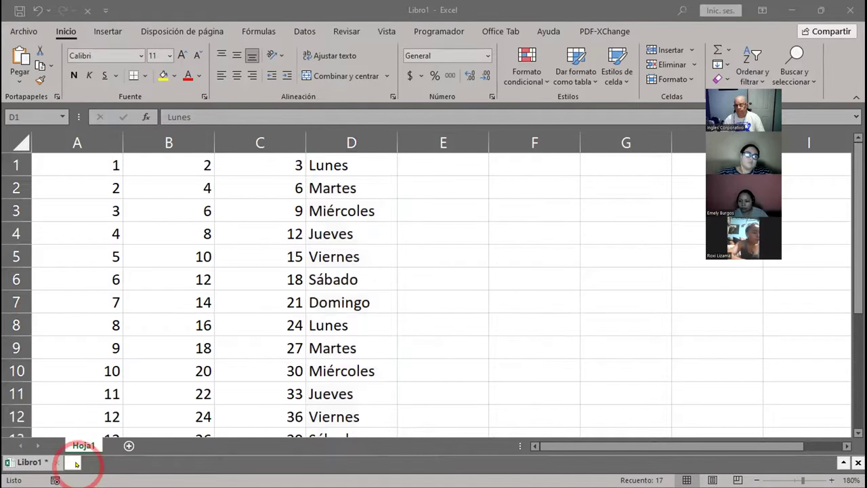
left_click(321, 371)
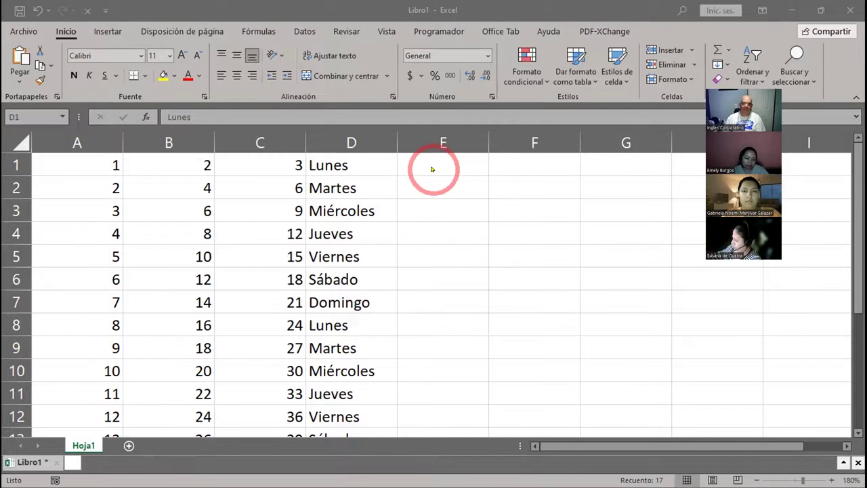
Enter the cartoon character names Pedro in cell E1 and Pablo in cell E2
left_click(453, 156)
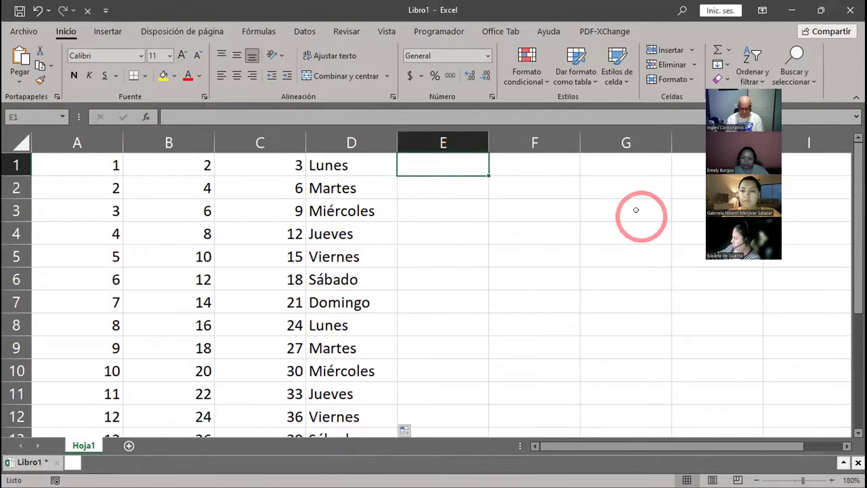
type("Pedro")
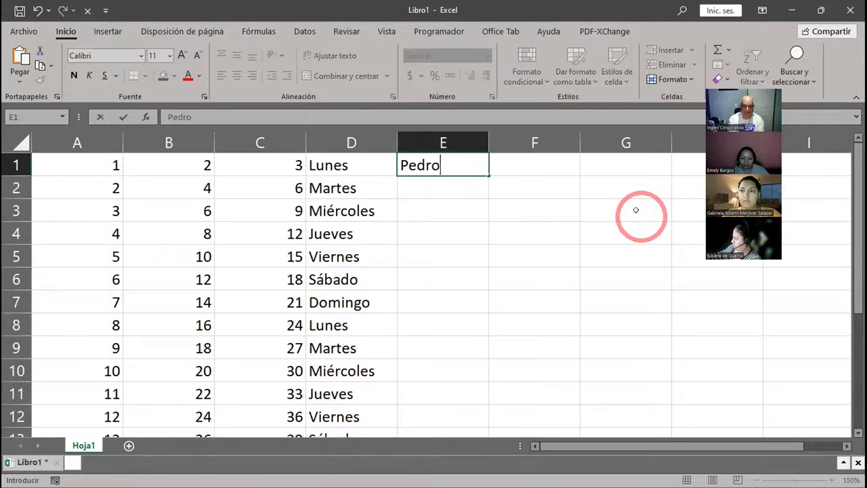
key("Return")
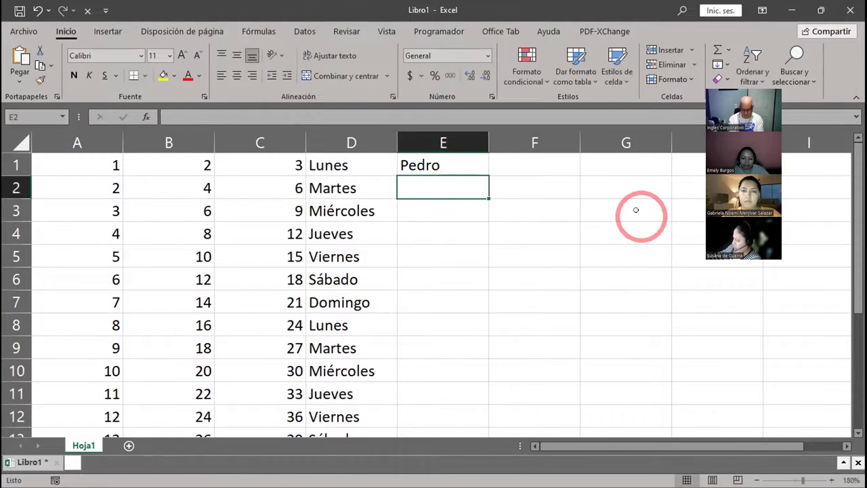
type("Pablo")
key("Return")
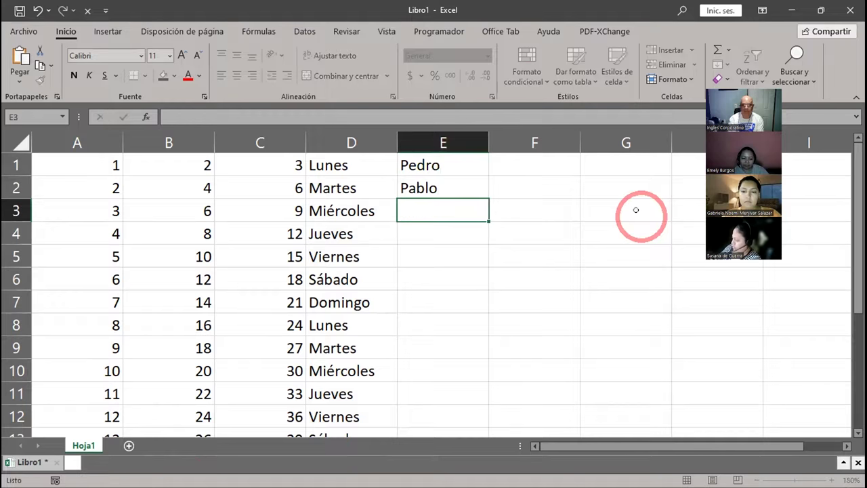
Extend the custom character list from cells E1:E2 down column E to row 17 with AutoFill
left_click_drag(414, 167, 425, 187)
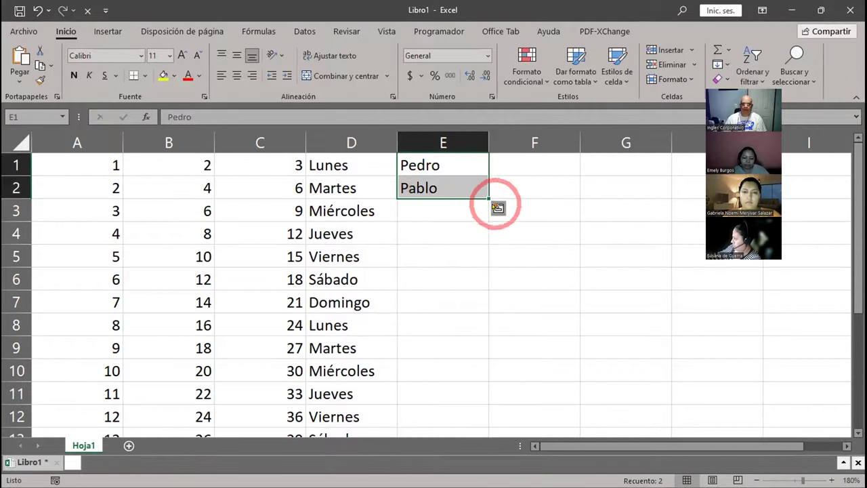
left_click_drag(484, 197, 472, 394)
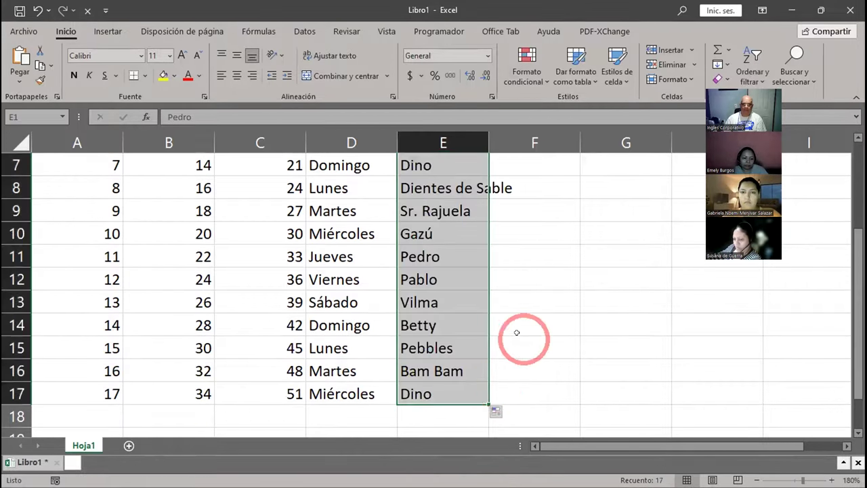
scroll(514, 330, "up", 2)
left_click(408, 189)
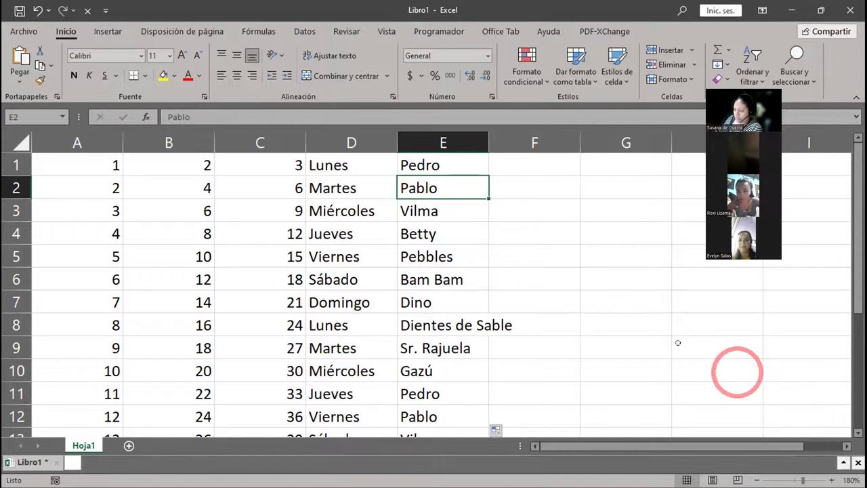
Open the Excel options and display the Avanzadas settings
left_click(24, 31)
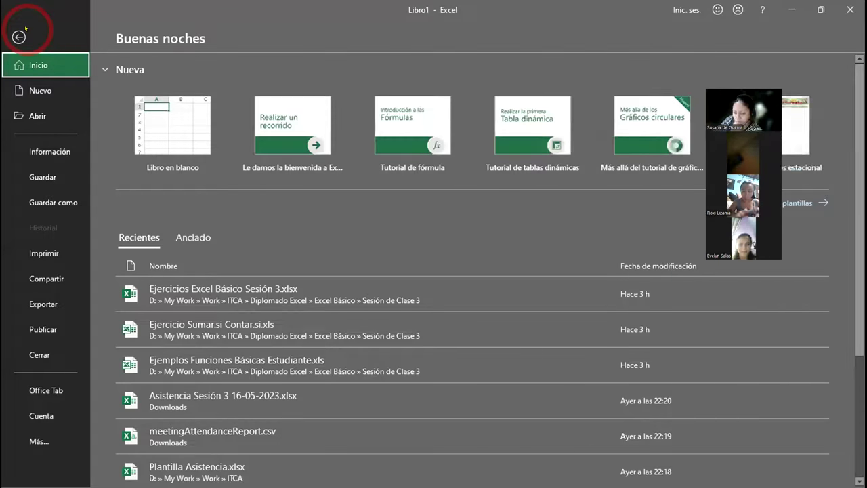
left_click(39, 442)
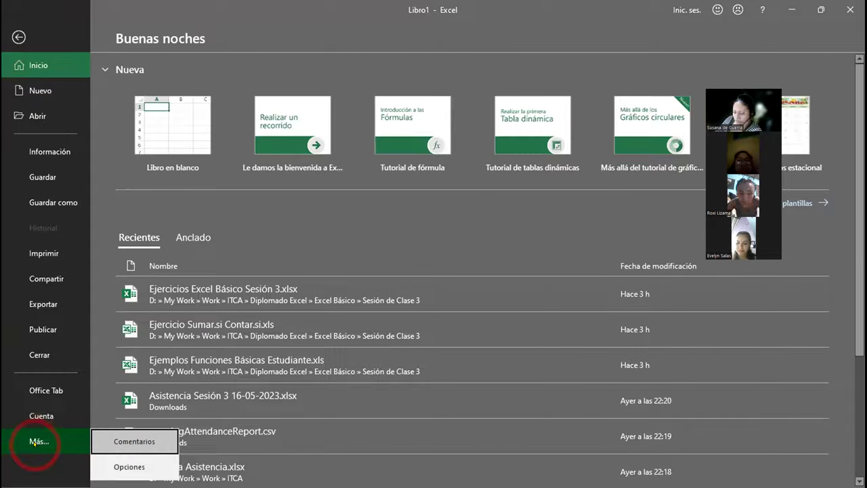
left_click(128, 470)
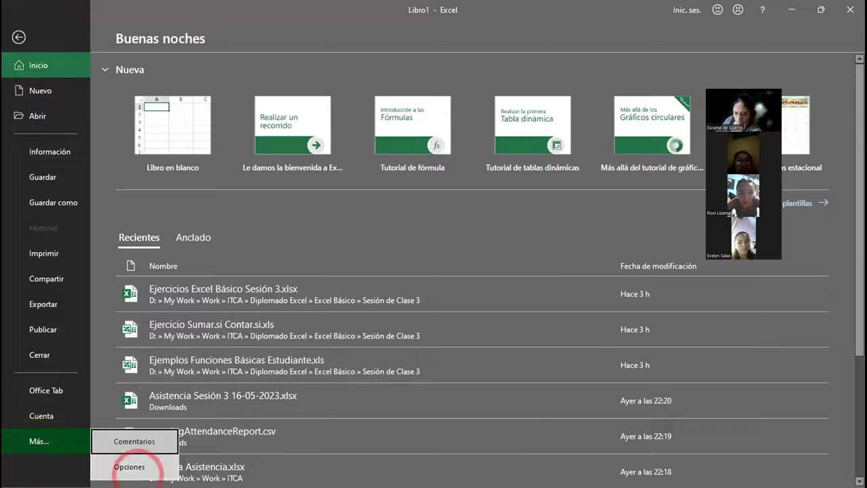
left_click(127, 467)
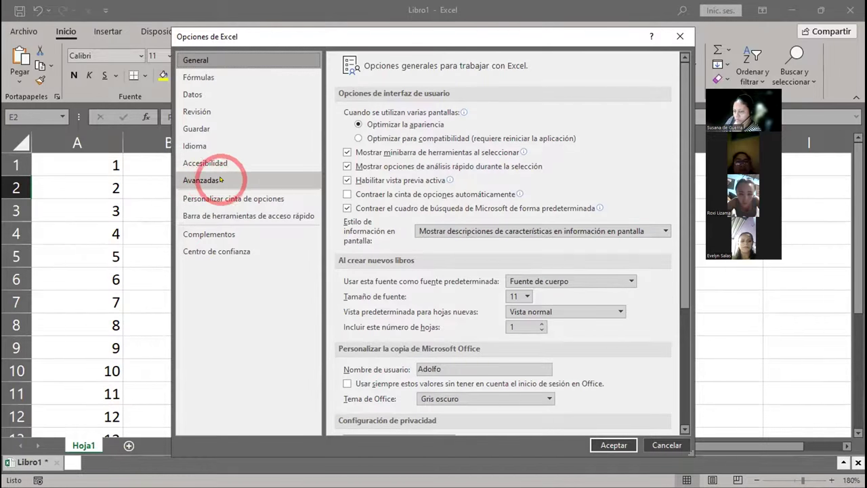
left_click(201, 182)
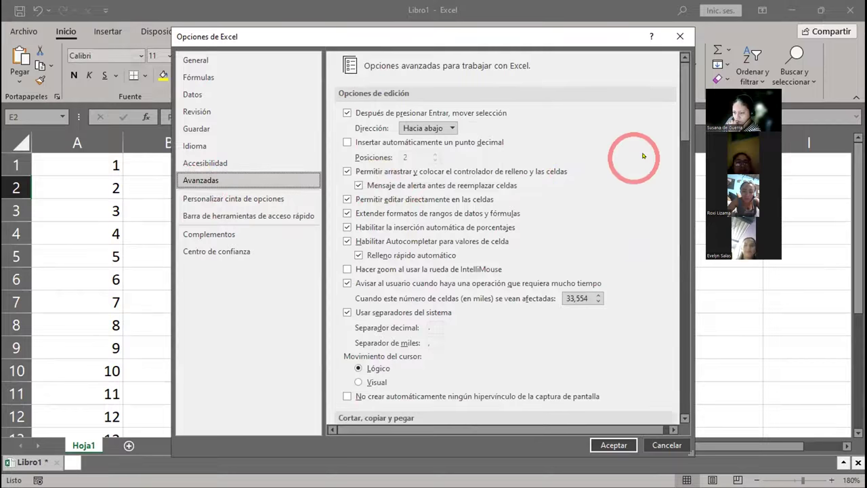
Open the custom lists editor from the General section of the advanced options and move its dialog up off the worksheet data
left_click_drag(684, 116, 676, 388)
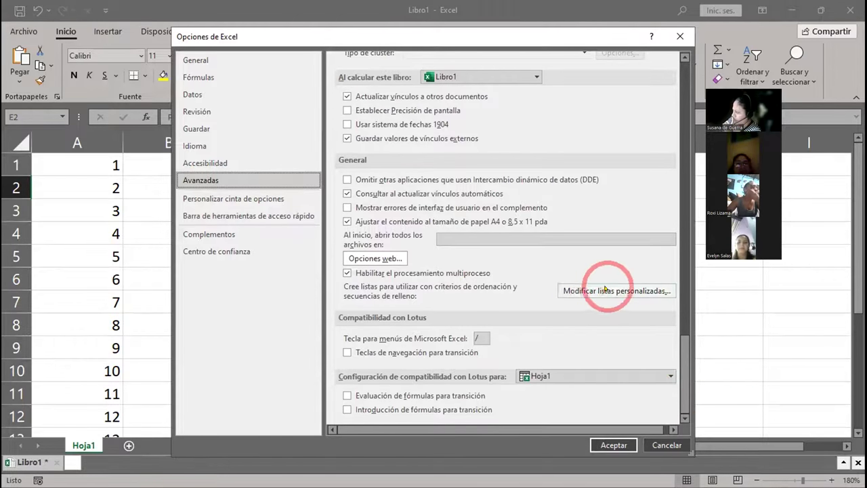
left_click_drag(682, 373, 625, 323)
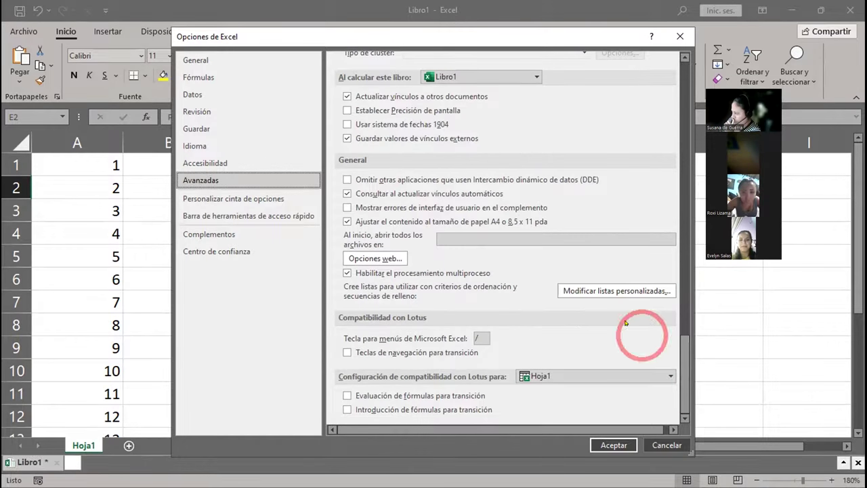
left_click(602, 291)
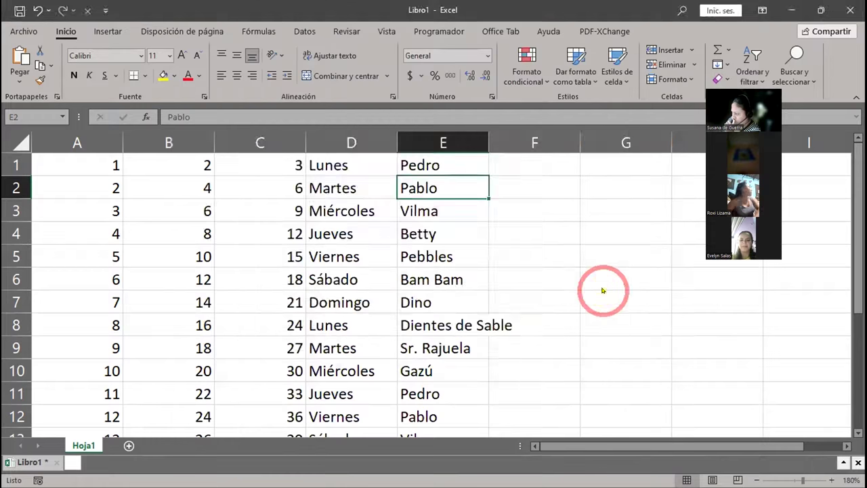
left_click(601, 287)
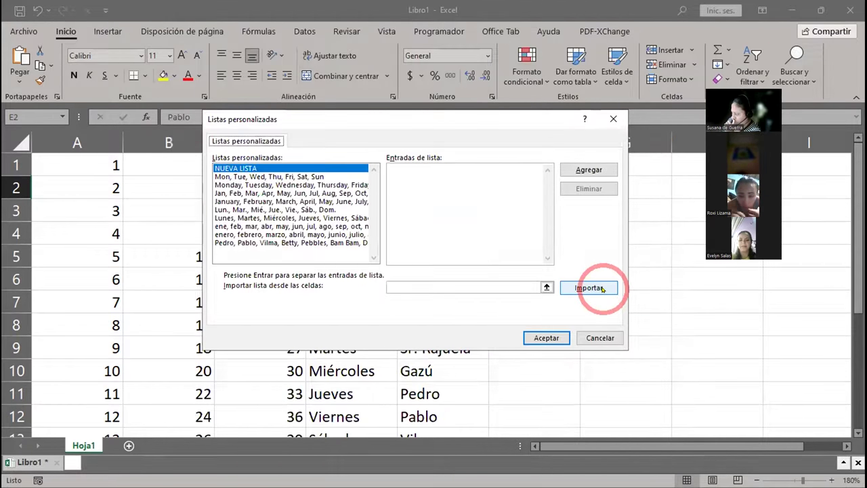
left_click(383, 119)
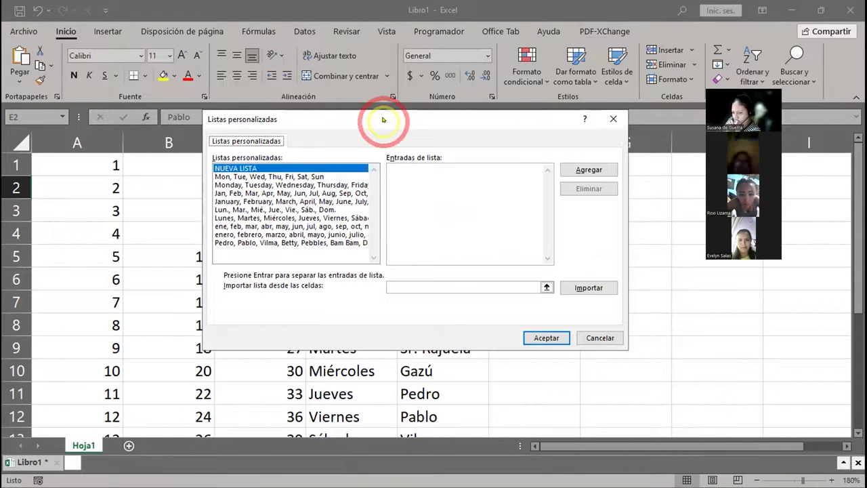
left_click_drag(382, 120, 355, 98)
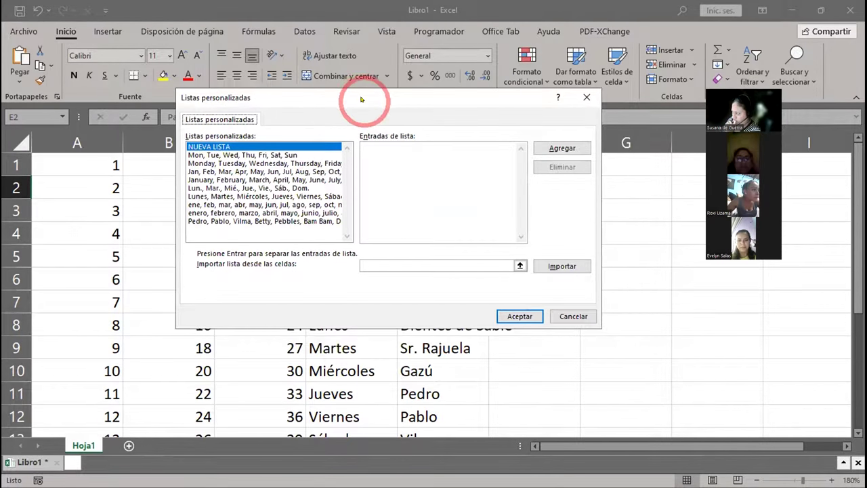
Examine the entries of the built-in English and Spanish weekday and month lists, one after another
left_click(277, 156)
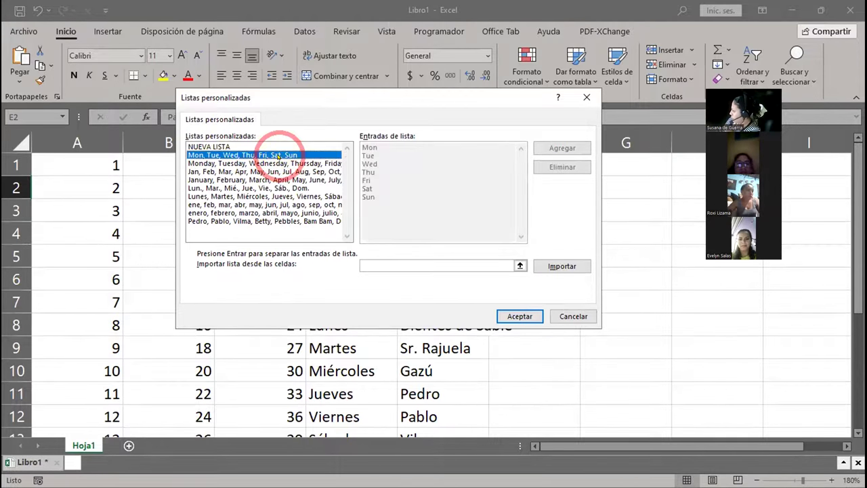
left_click(267, 164)
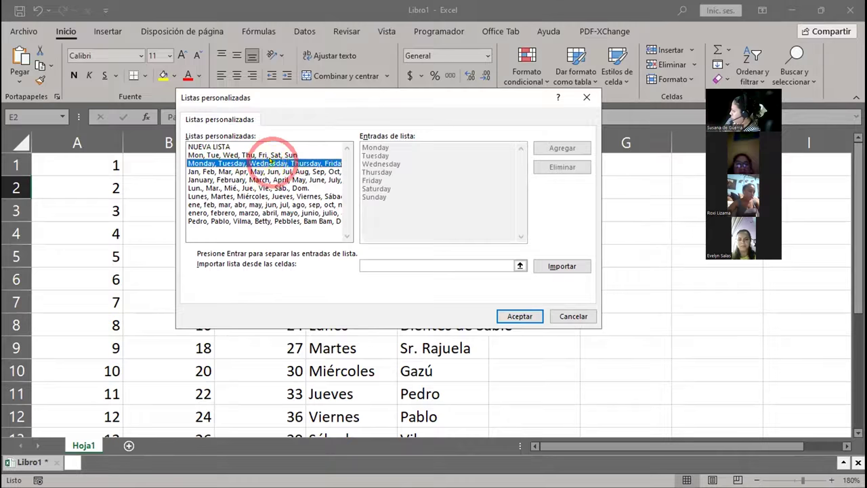
left_click(268, 171)
left_click(264, 179)
left_click(264, 188)
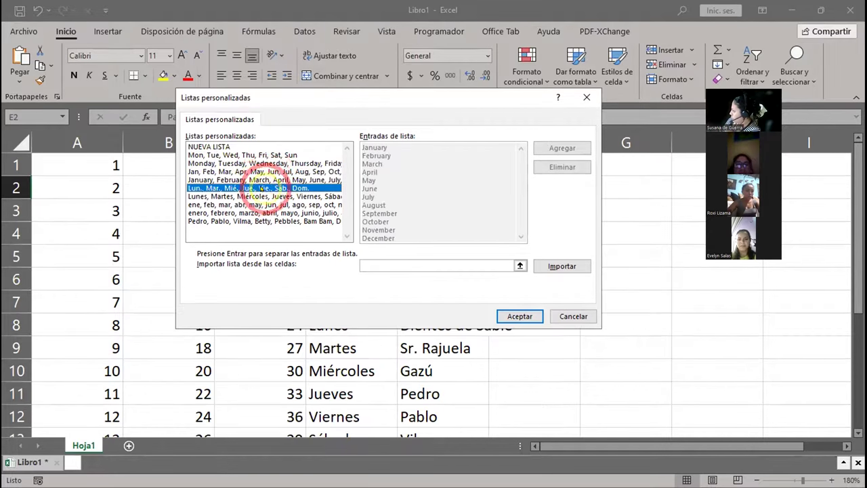
left_click(260, 196)
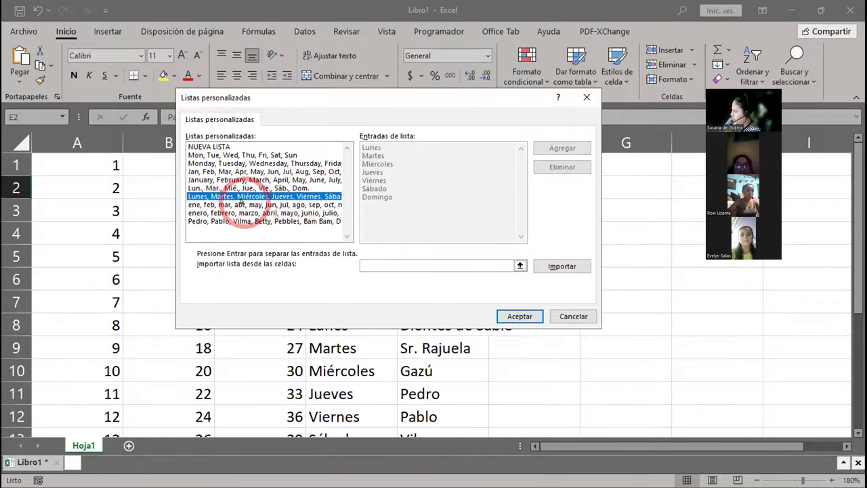
left_click(243, 203)
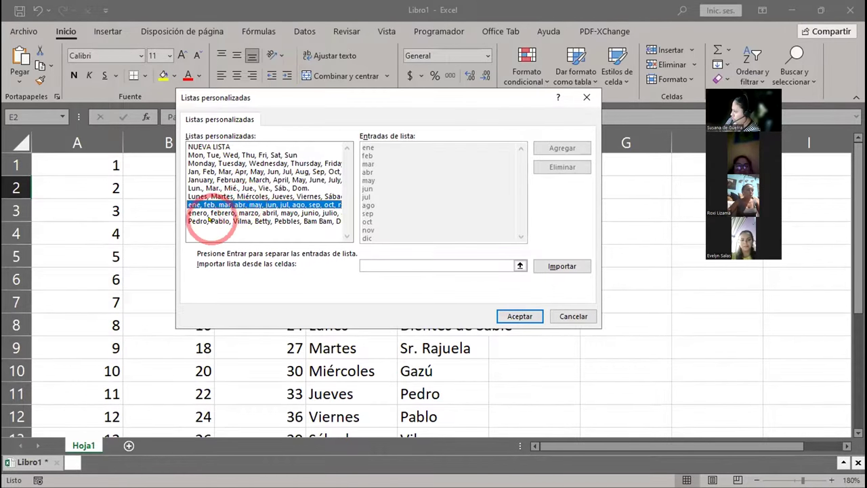
Review the entries of the custom character list starting with Pedro and Pablo, and close the custom lists and Excel options with Aceptar
left_click(225, 221)
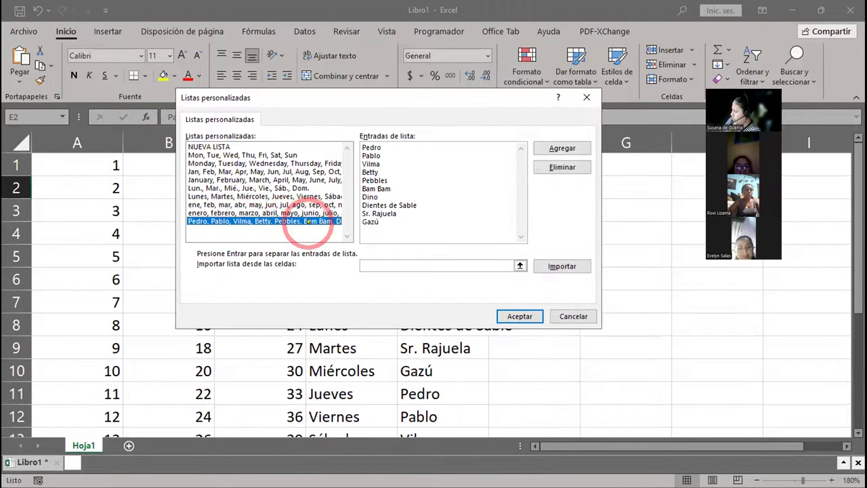
left_click(384, 147)
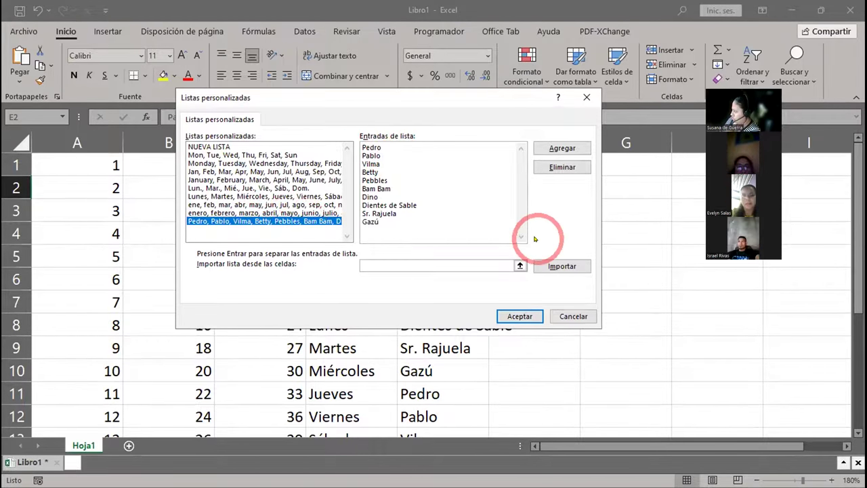
left_click(402, 161)
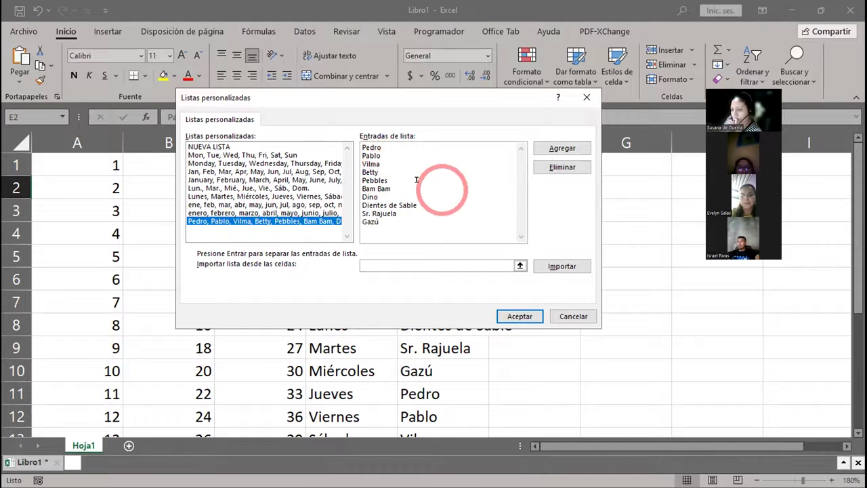
left_click(396, 183)
left_click(425, 181)
key("Down")
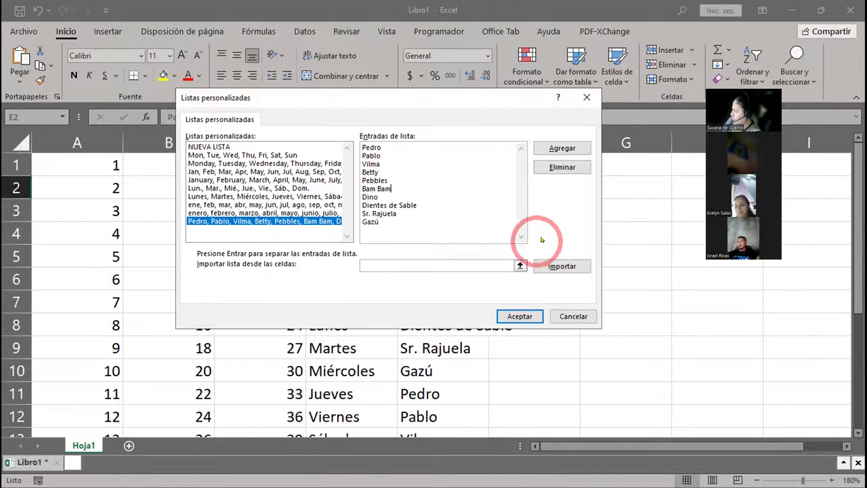
left_click(562, 149)
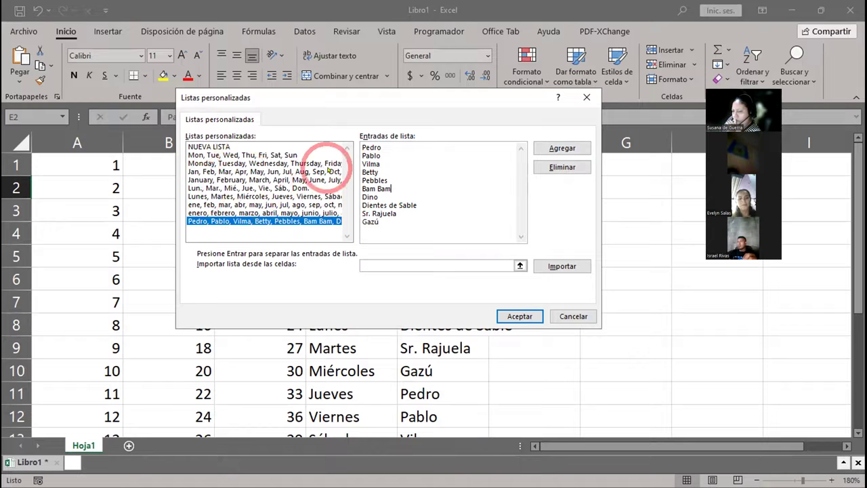
left_click(520, 314)
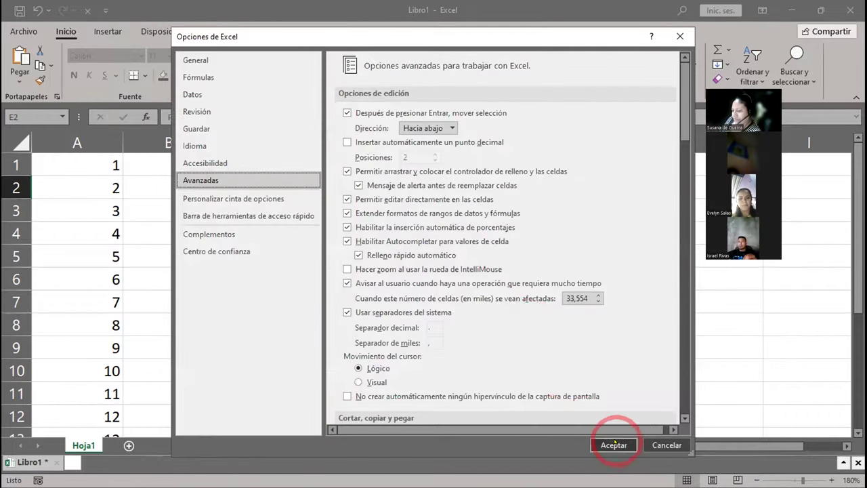
left_click(614, 445)
Extend the empty cells F1:F2 down column F to row 11 with AutoFill, and select F3:F4
left_click_drag(531, 169, 535, 187)
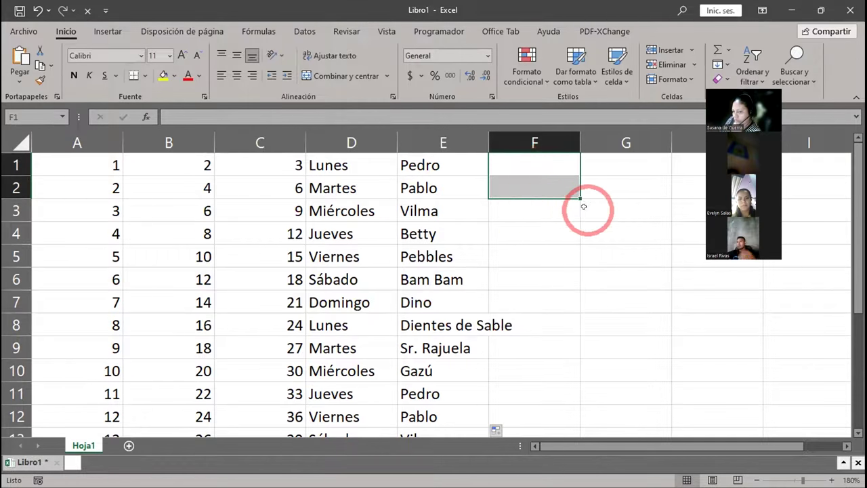
left_click_drag(575, 197, 575, 393)
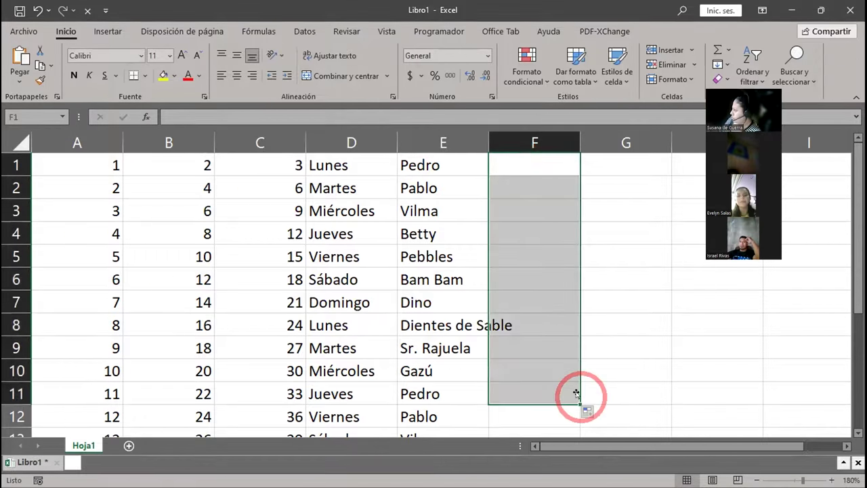
left_click_drag(550, 233, 545, 217)
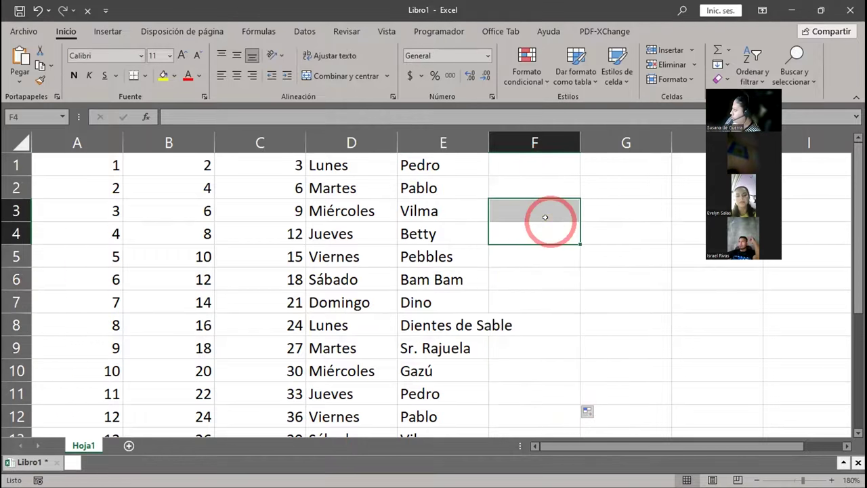